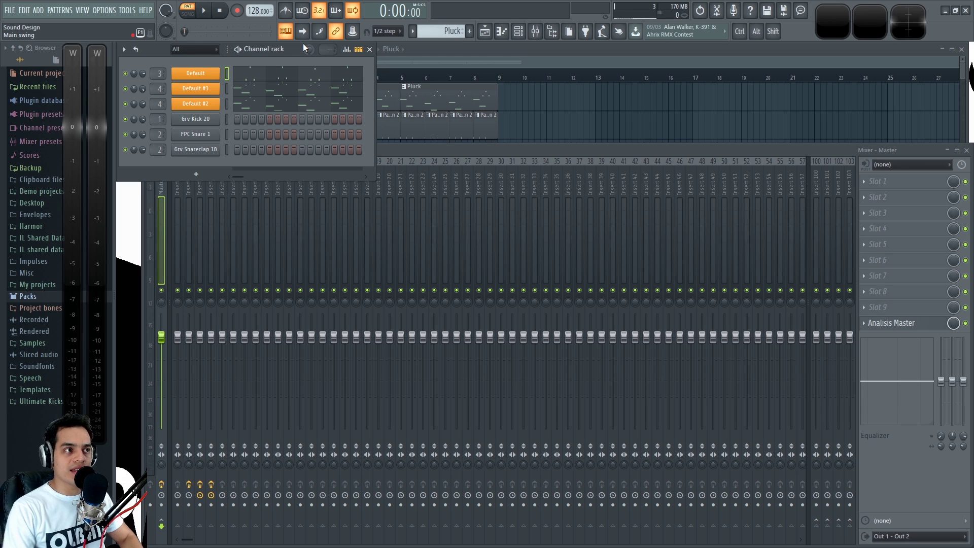
Audition the Pluck pattern, and switch playback to song mode to play the arrangement with drums
key("space")
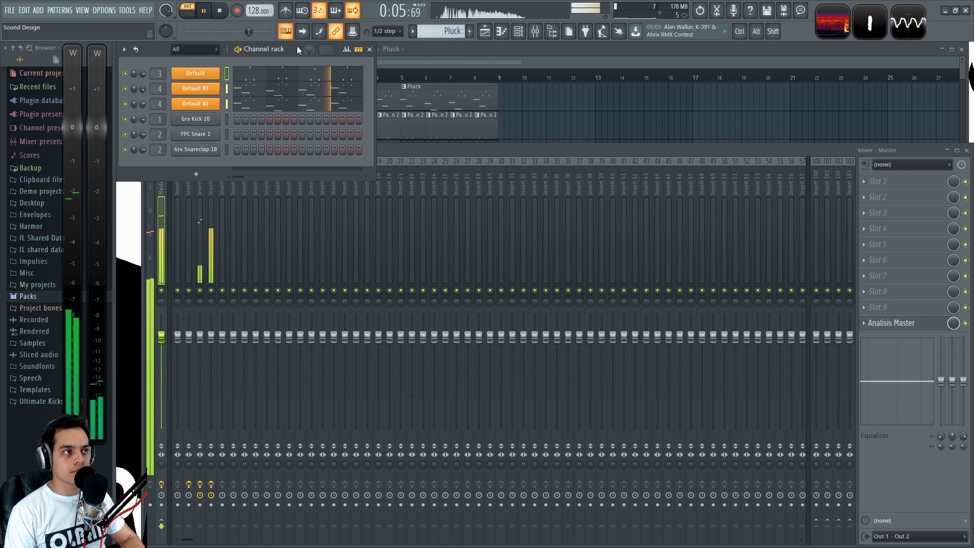
key("space")
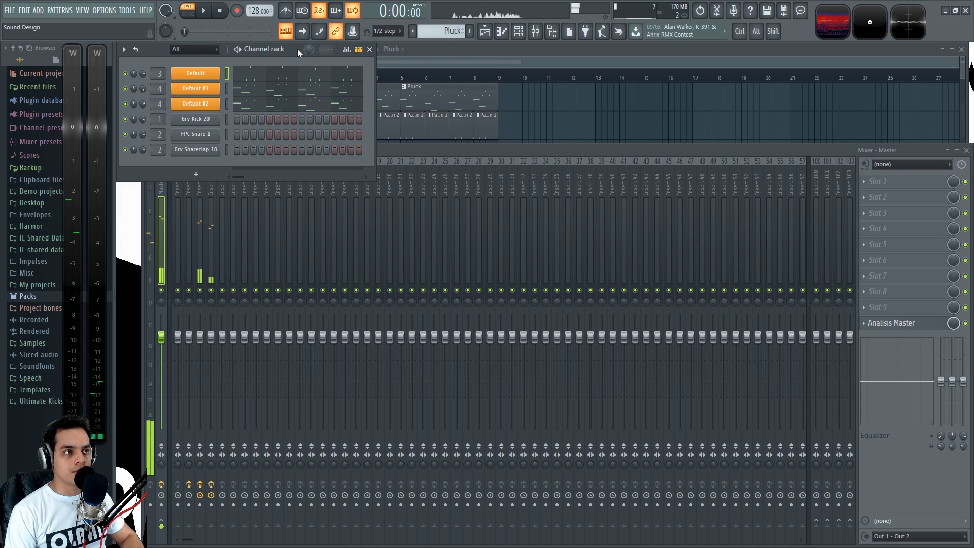
left_click(188, 12)
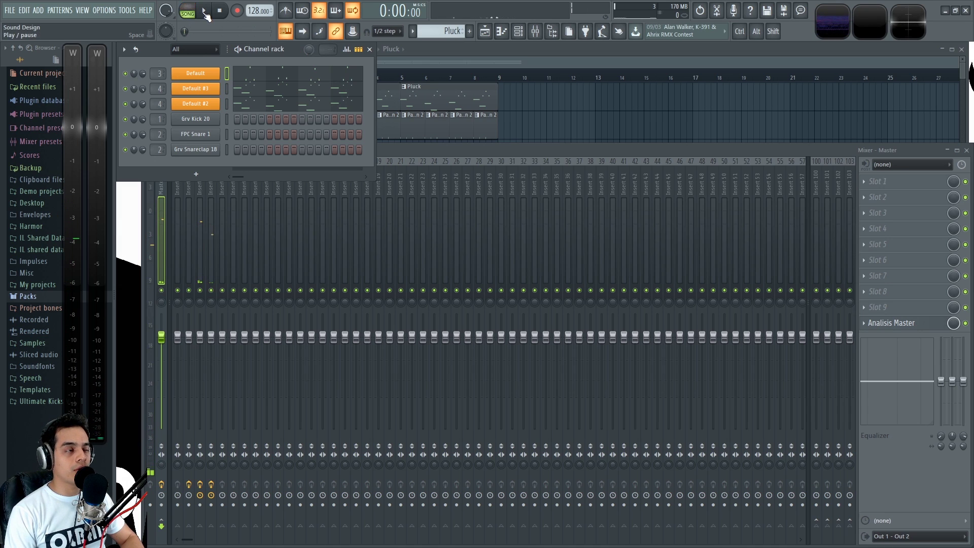
left_click(205, 12)
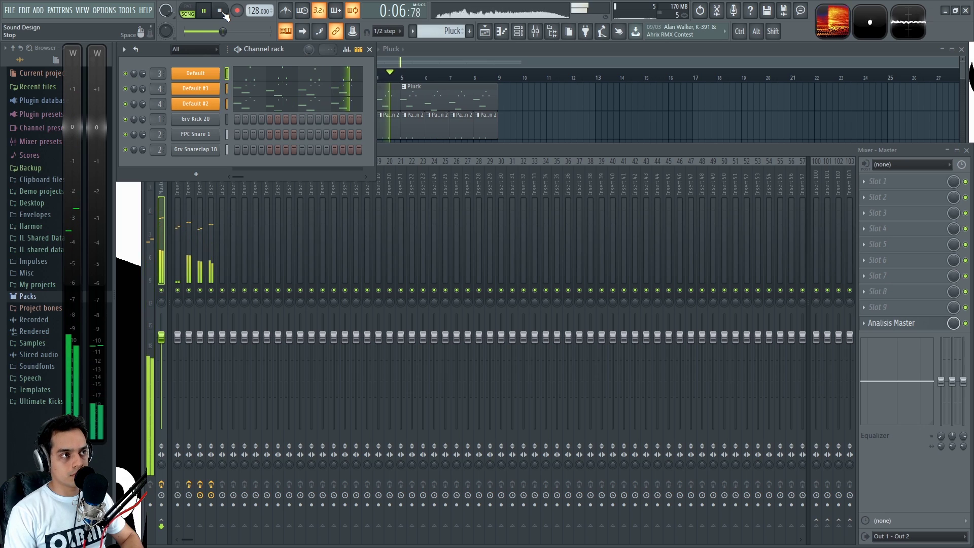
left_click(224, 13)
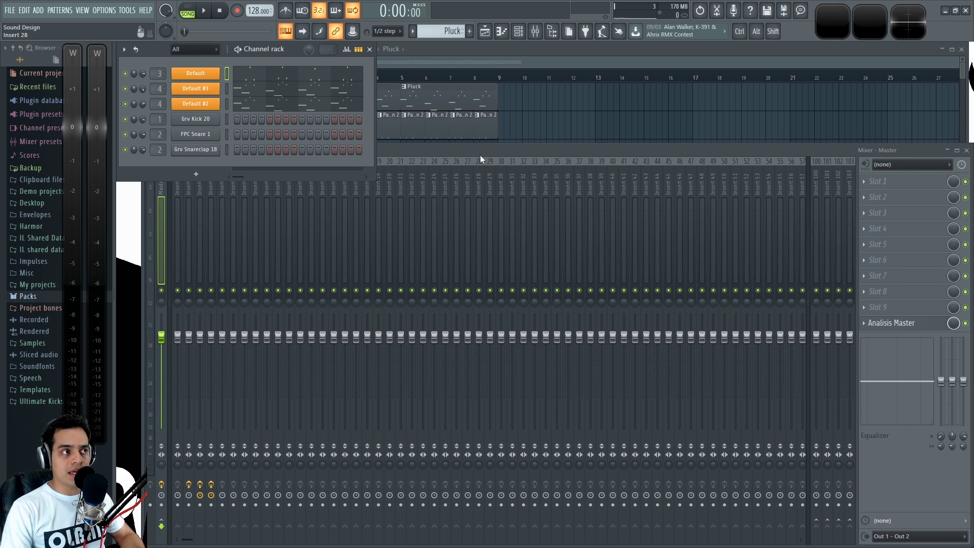
key("space")
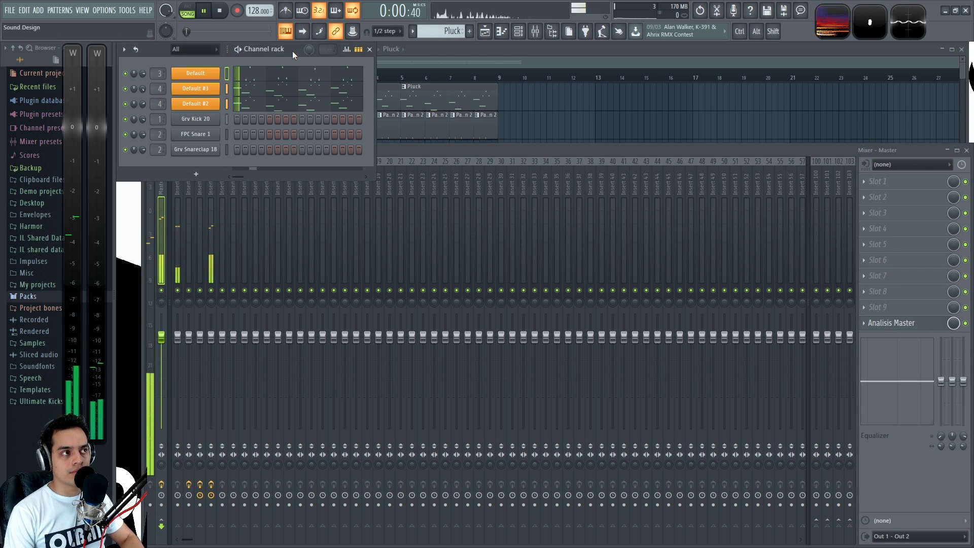
key("space")
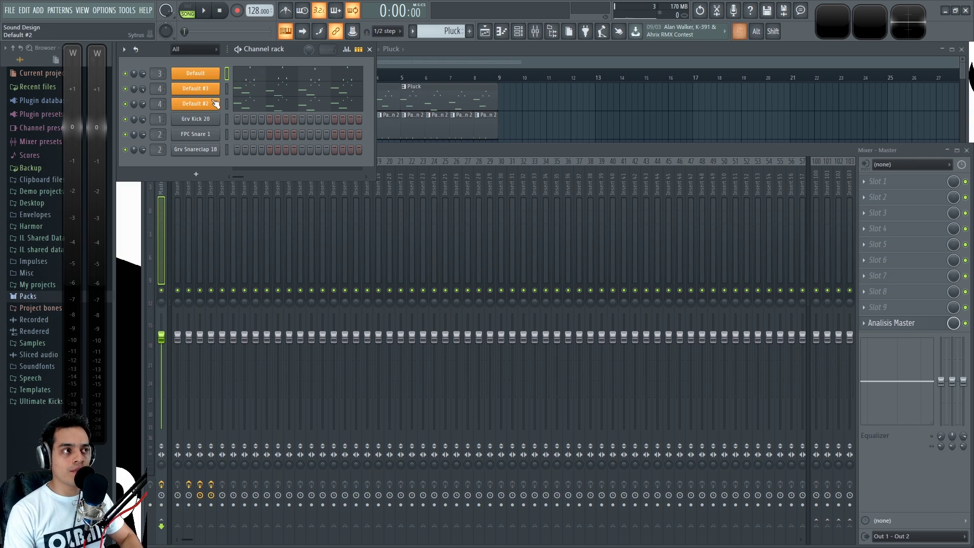
Open the Sytrus instrument on the Default channel, and solo that channel to audition it
left_click(218, 79)
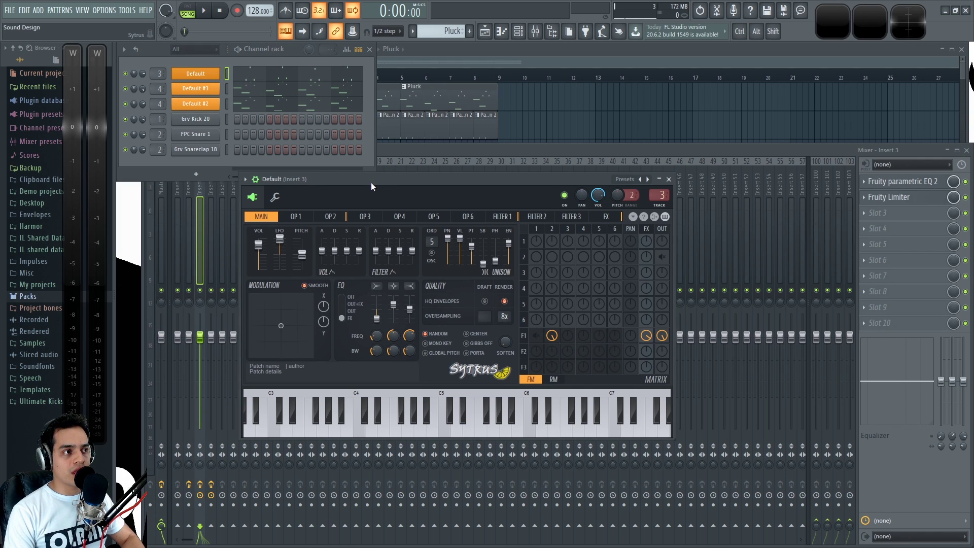
left_click(202, 91)
right_click(126, 75)
key("space")
key("space")
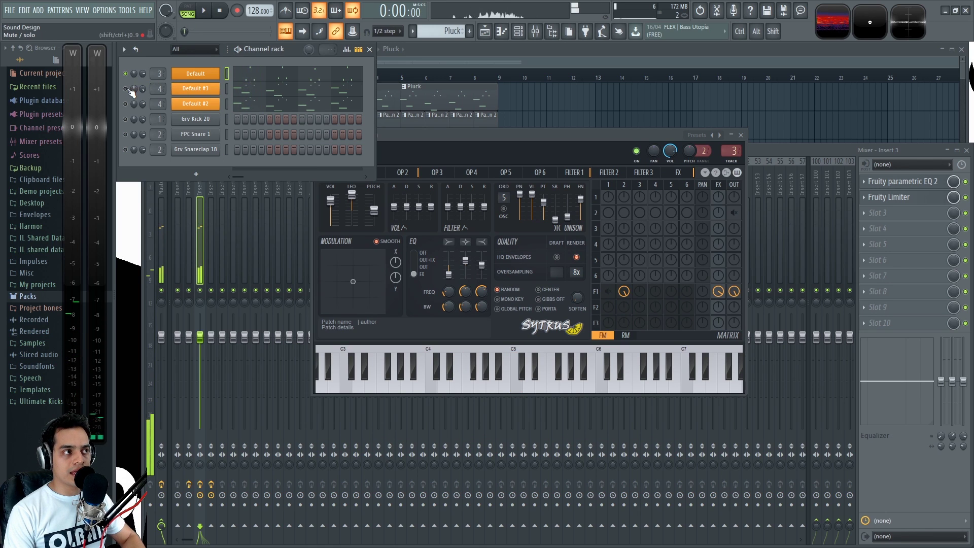
Audition Default #3, Default #2 and Default together with the drums muted, and save the project
left_click(126, 89)
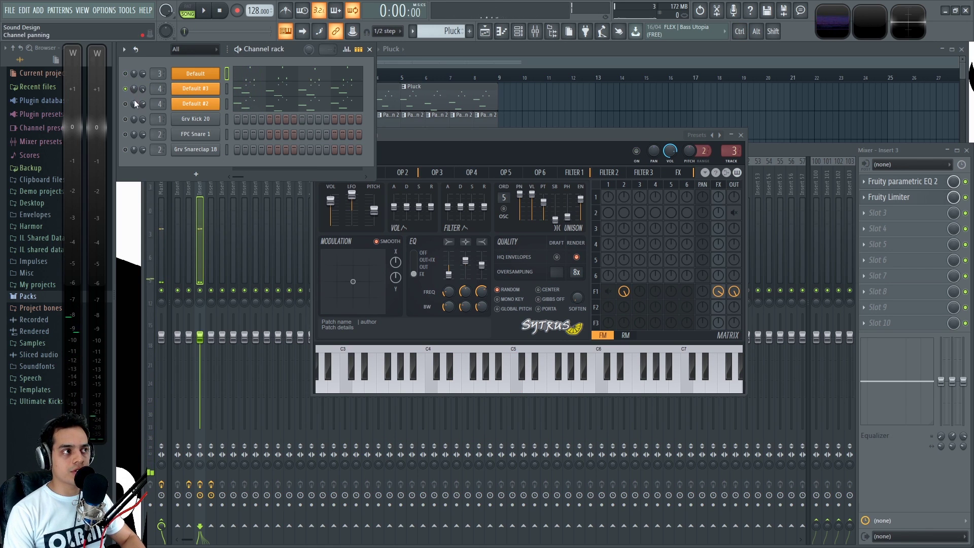
key("space")
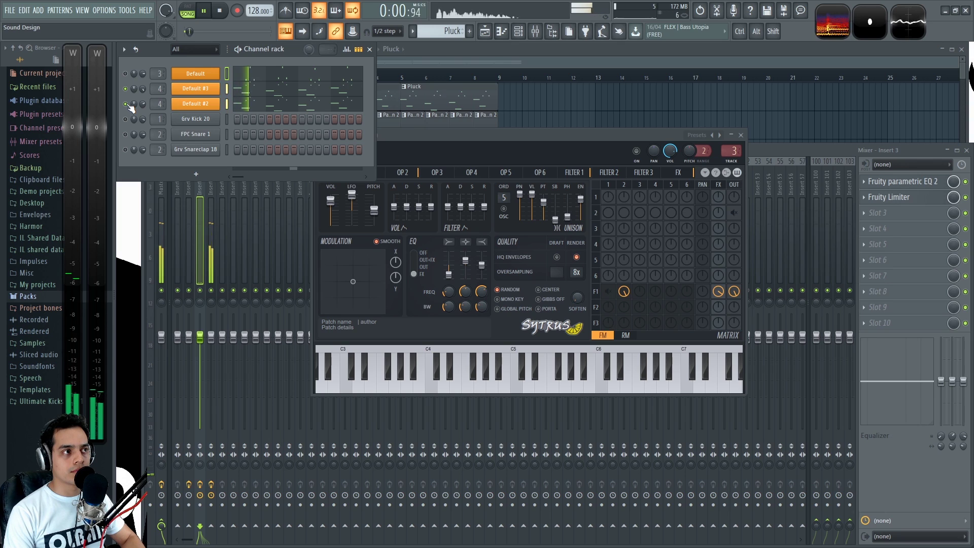
left_click(125, 73)
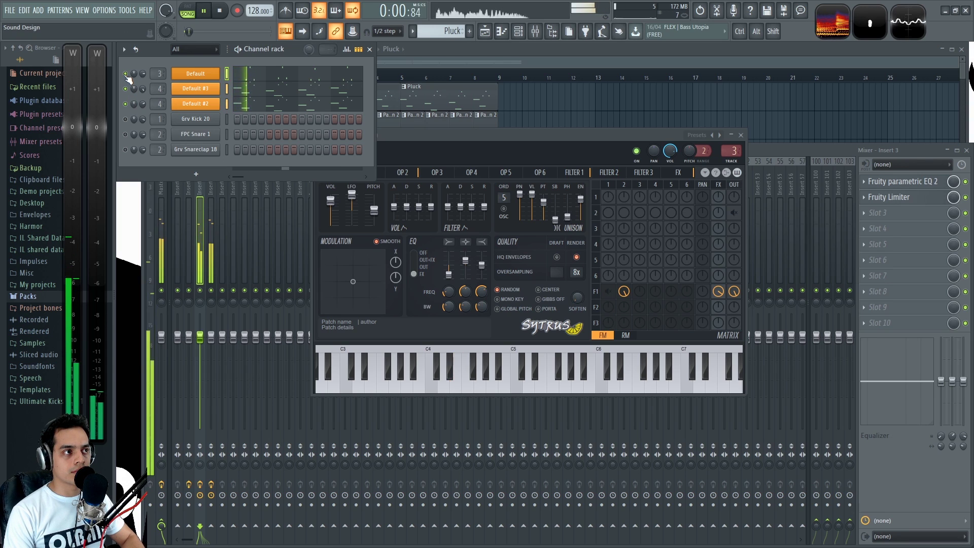
key("space")
key("ctrl+s")
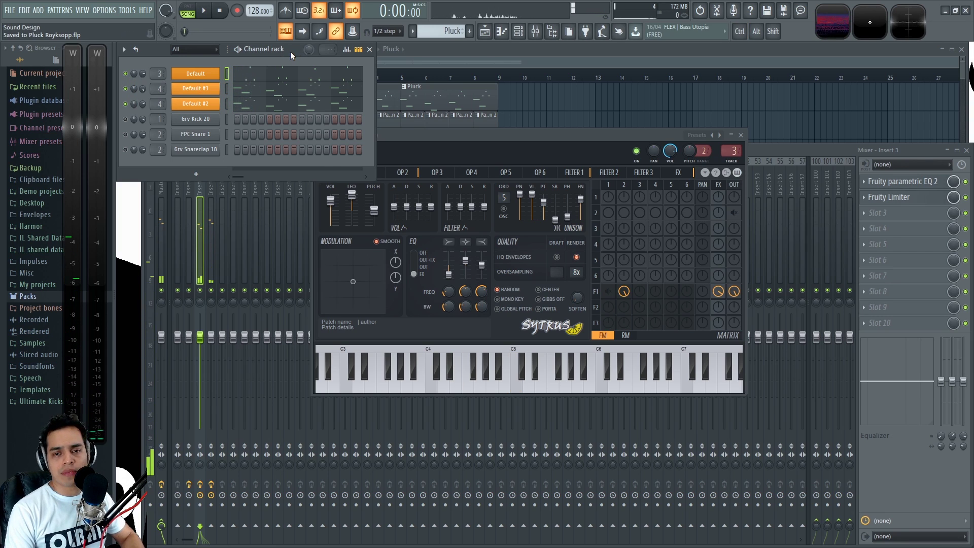
Insert a Harmless instrument channel directly above Grv Kick 20 and place its window over the mixer
right_click(196, 123)
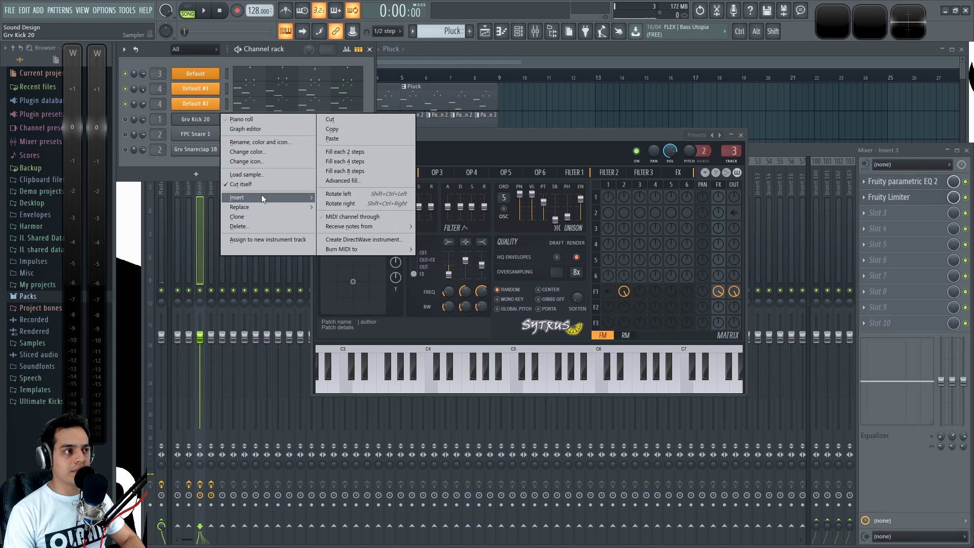
mouse_move(311, 197)
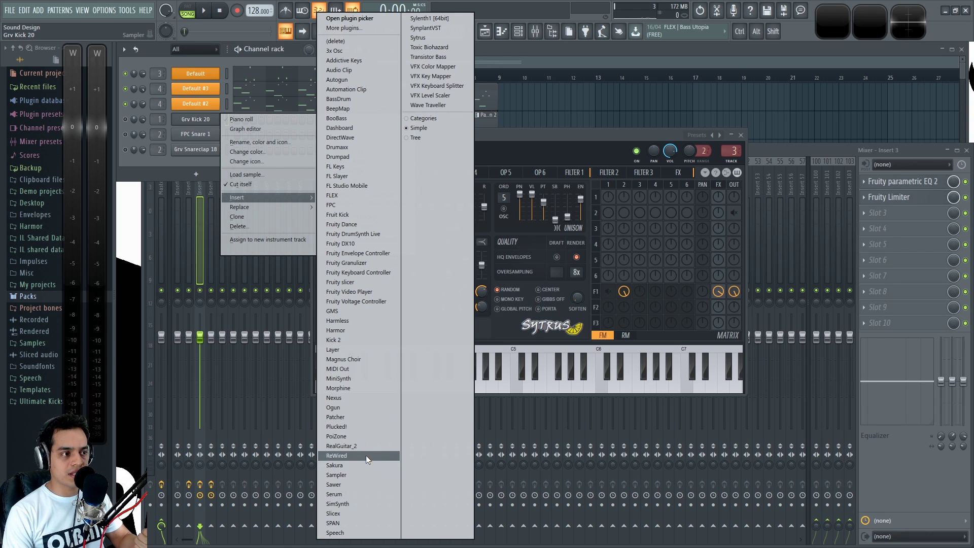
left_click(345, 320)
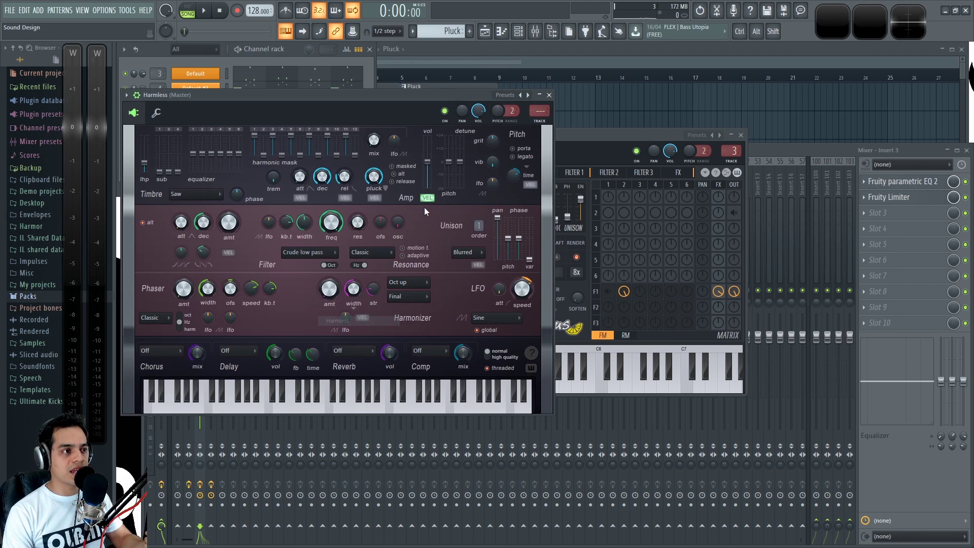
left_click_drag(335, 99, 491, 168)
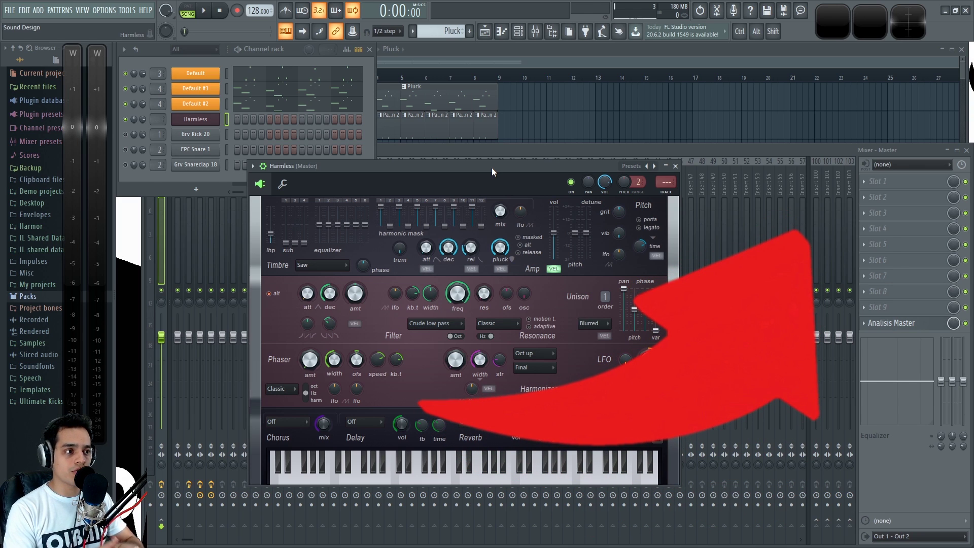
left_click_drag(491, 167, 467, 165)
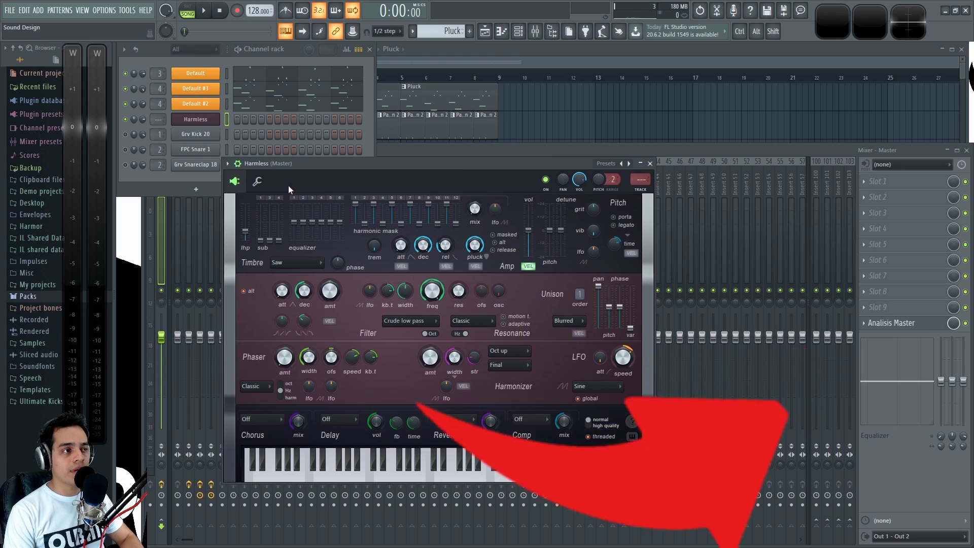
Copy the existing pluck notes into the Harmless channel and solo that channel
left_click(226, 94)
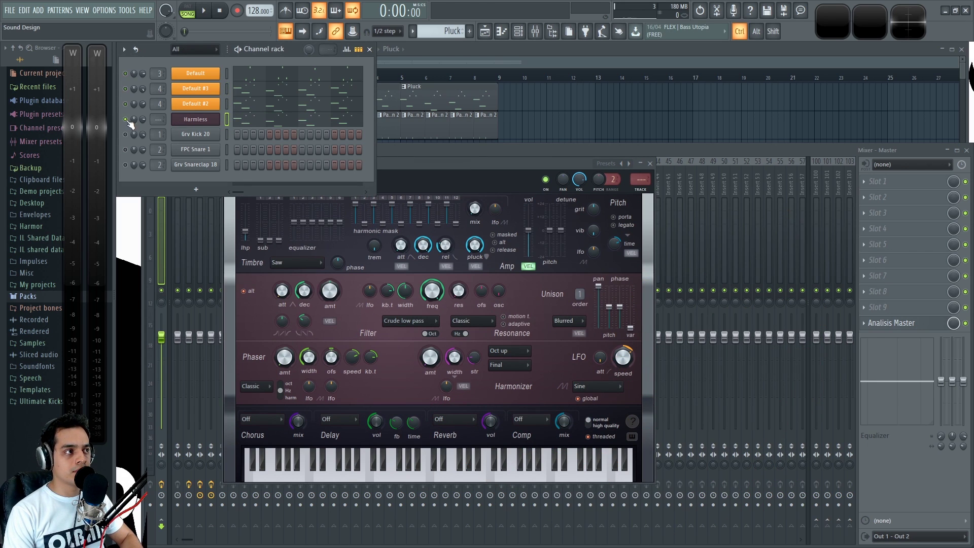
left_click(460, 167)
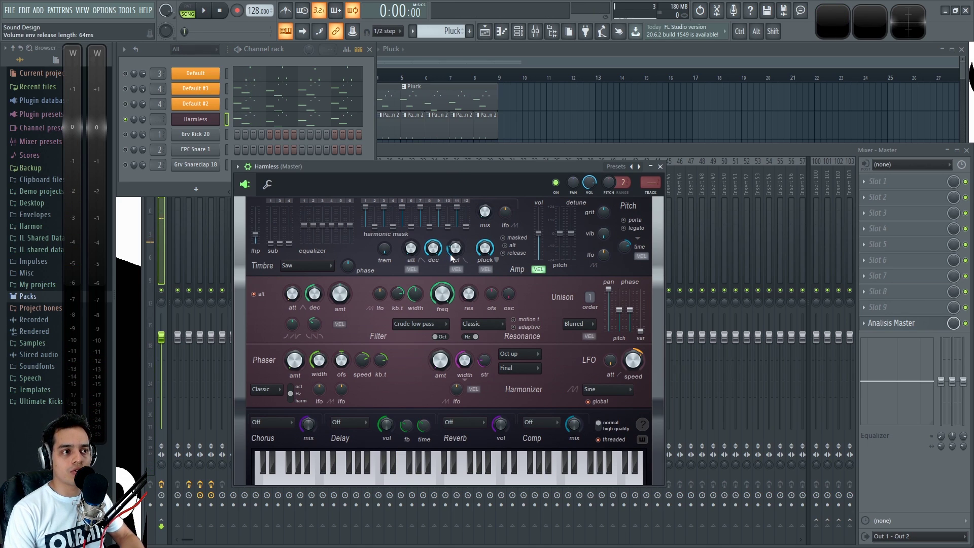
Shorten the decay of the Harmless volume envelope and audition the sound
left_click_drag(433, 248, 433, 272)
key("space")
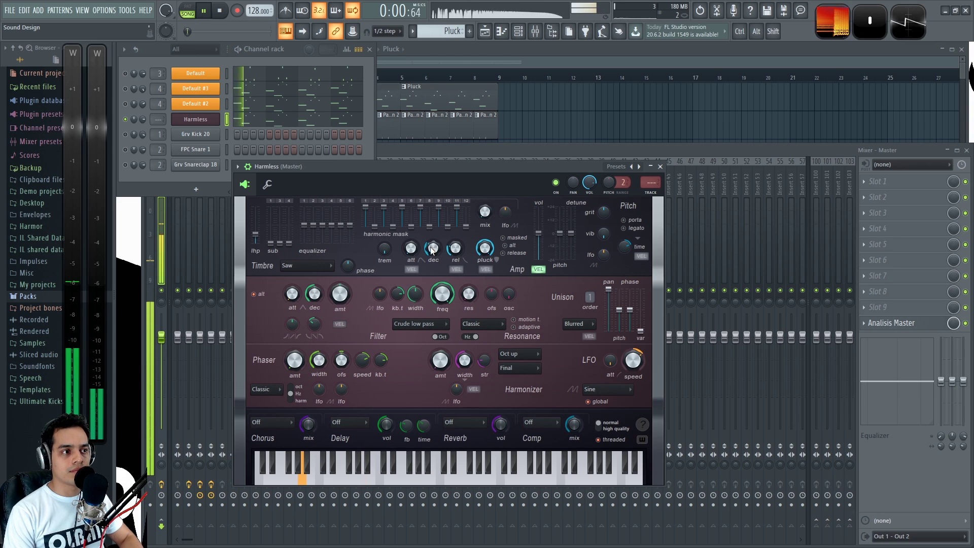
key("space")
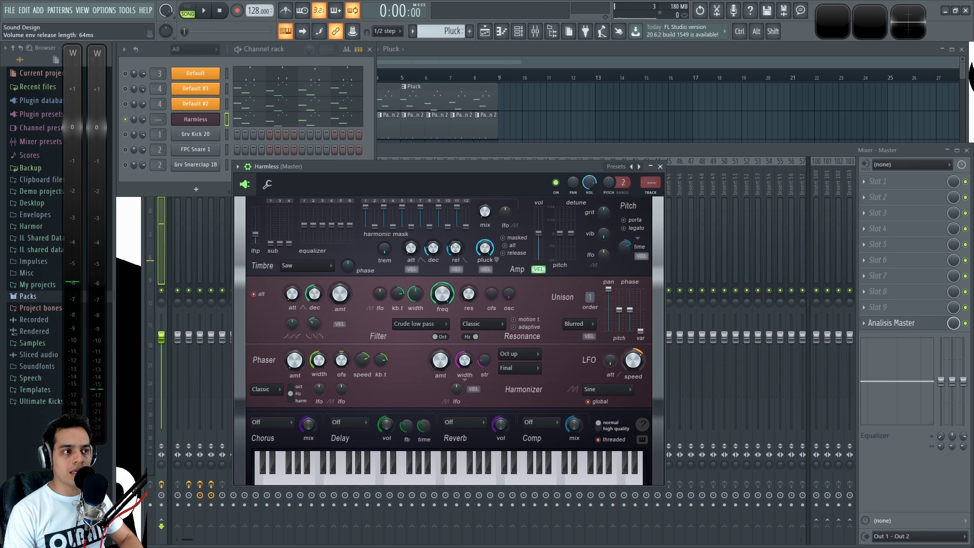
Adjust the release of the Harmless volume envelope while auditioning the notes
left_click_drag(455, 249, 456, 252)
key("space")
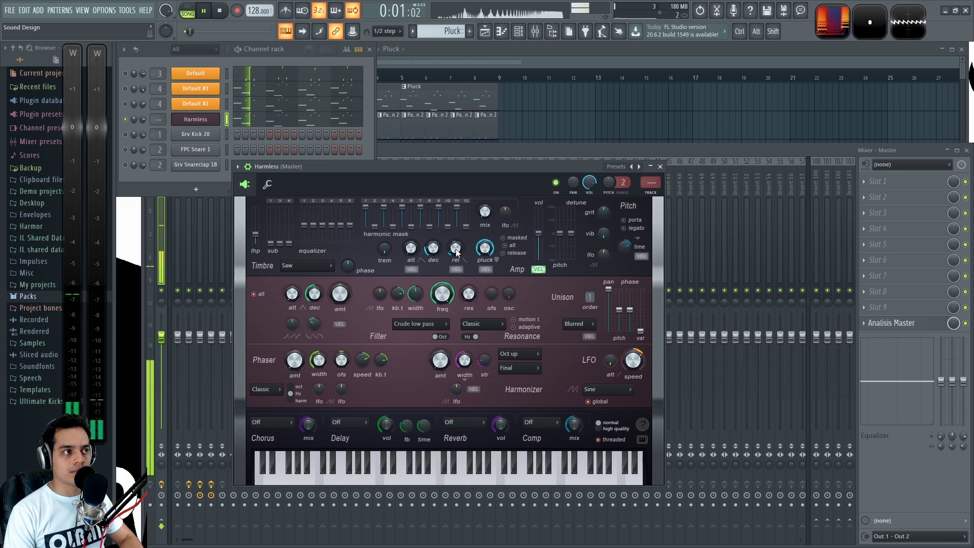
key("space")
mouse_move(456, 252)
left_mouse_down()
mouse_move(457, 263)
mouse_move(433, 247)
mouse_move(460, 255)
left_mouse_up()
key("space")
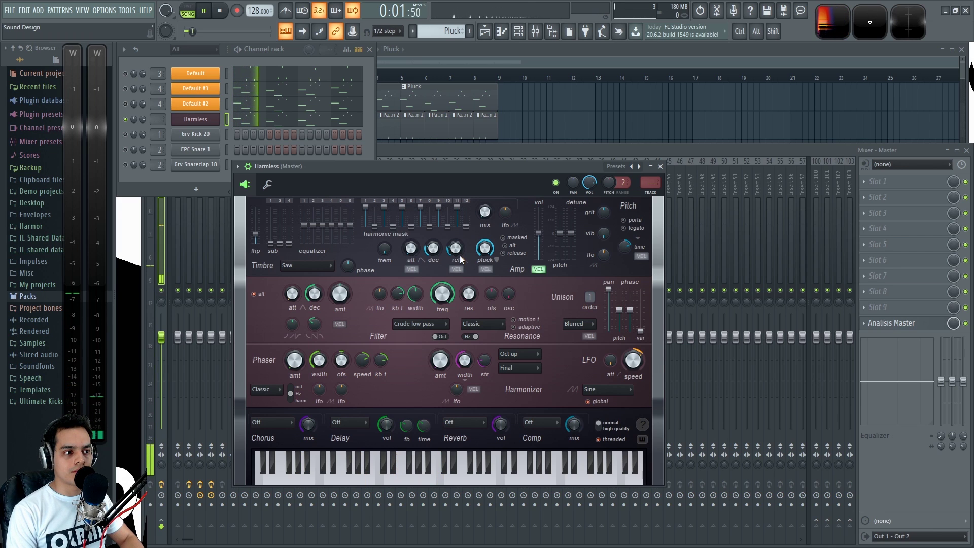
key("space")
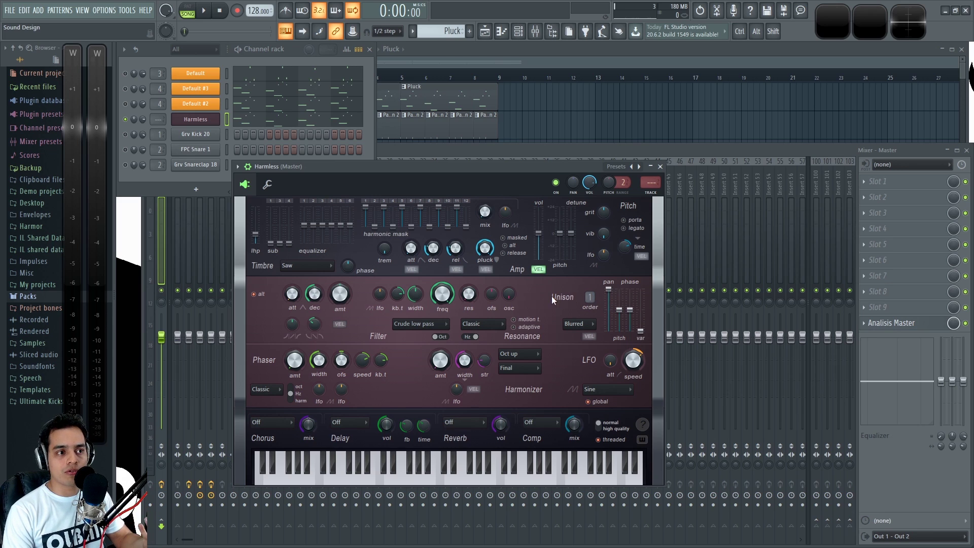
Try unison order 6 in Harmless, and settle on unison order 7 while auditioning the pluck
left_click_drag(590, 298, 590, 297)
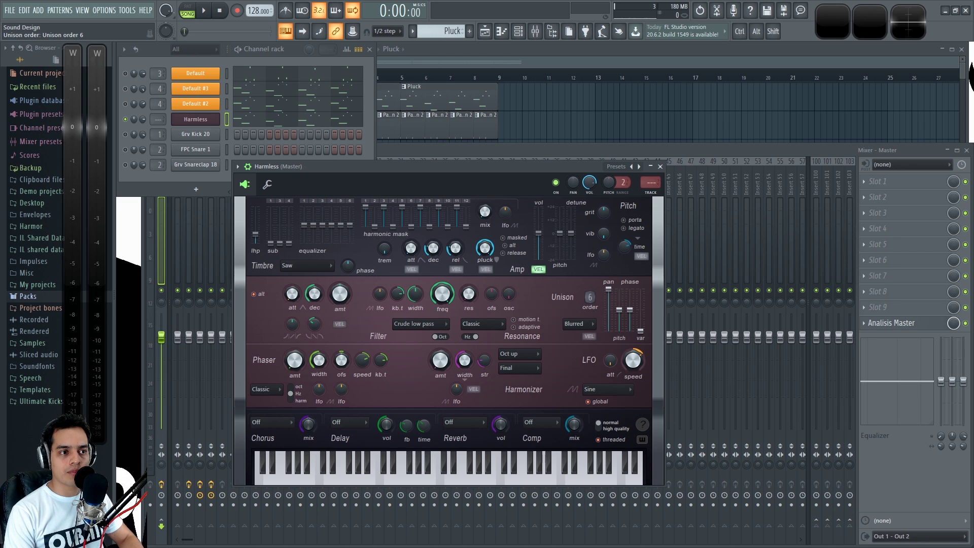
key("space")
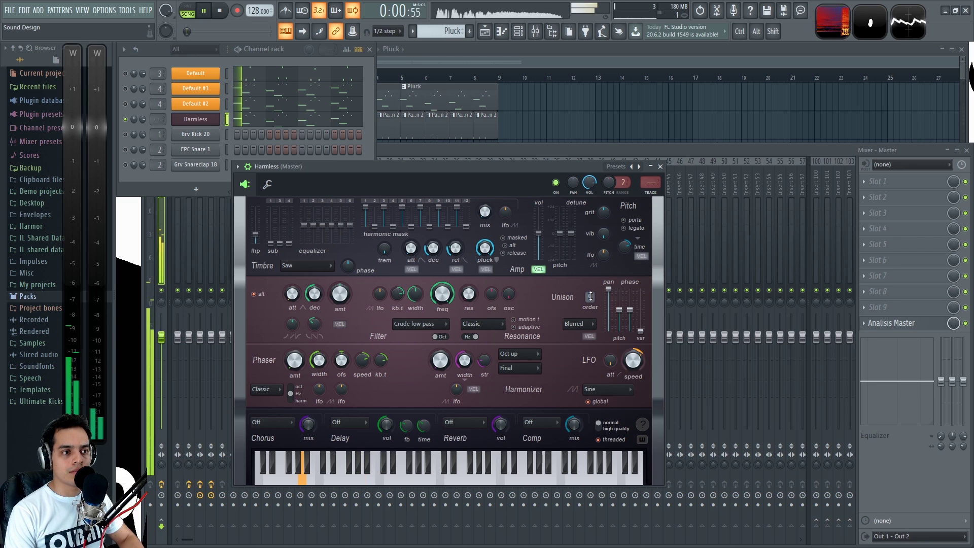
key("space")
left_click_drag(590, 298, 590, 301)
key("space")
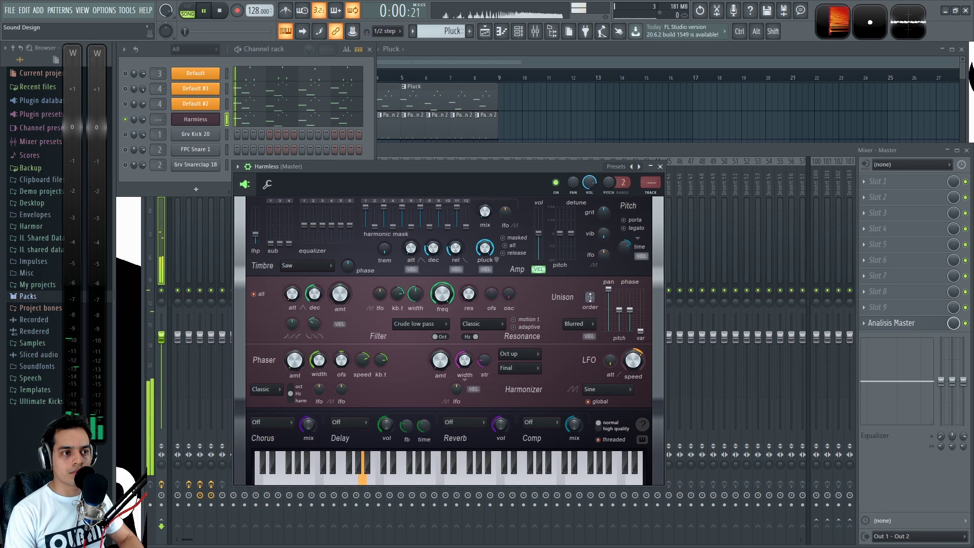
key("space")
left_click_drag(591, 298, 591, 300)
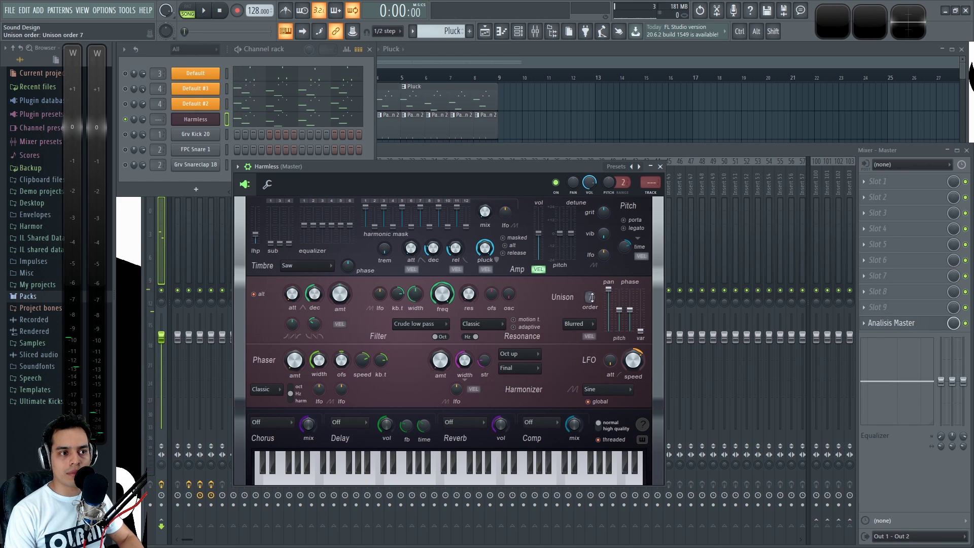
key("space")
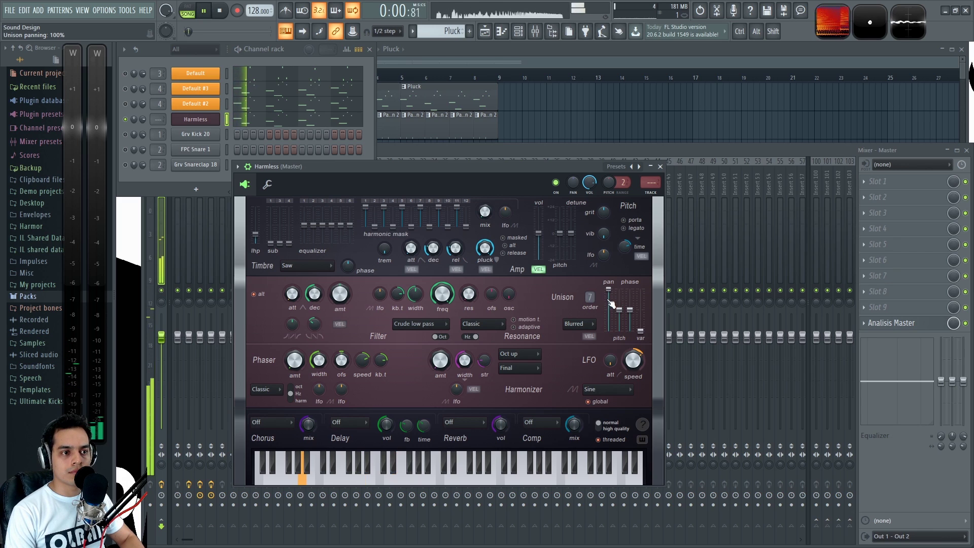
Set the unison pitch thickness to about 65% and the unison variation to about 72%, auditioning the changes
key("space")
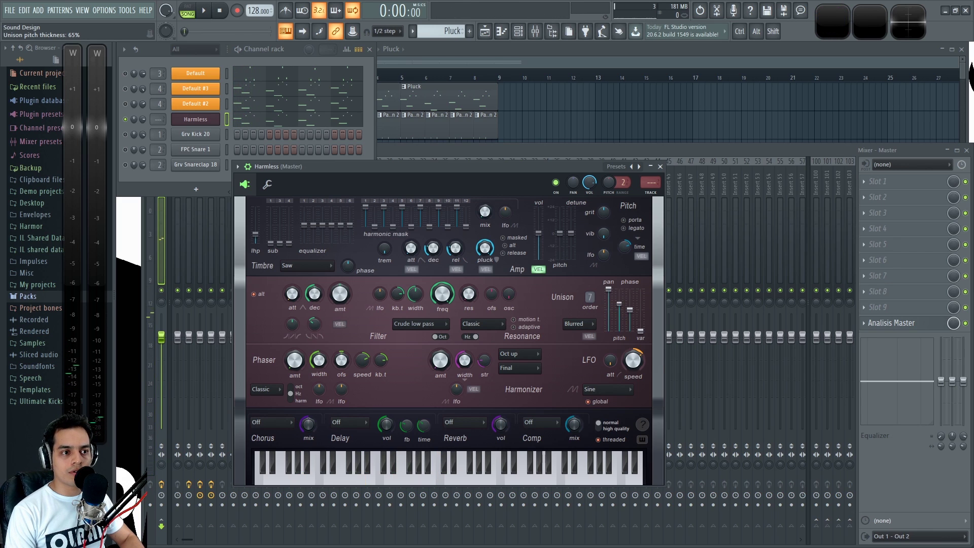
key("space")
left_click_drag(620, 303, 641, 299)
key("space")
key("space")
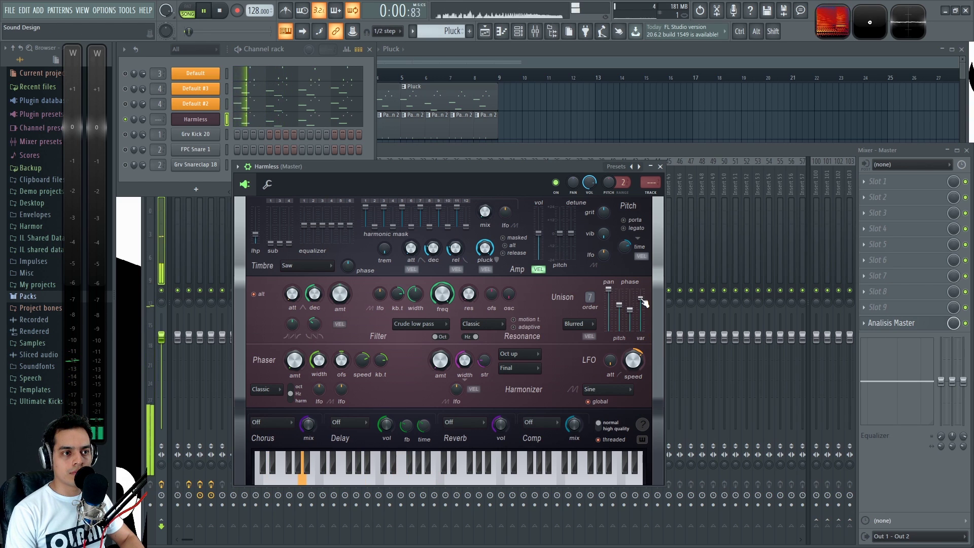
key("space")
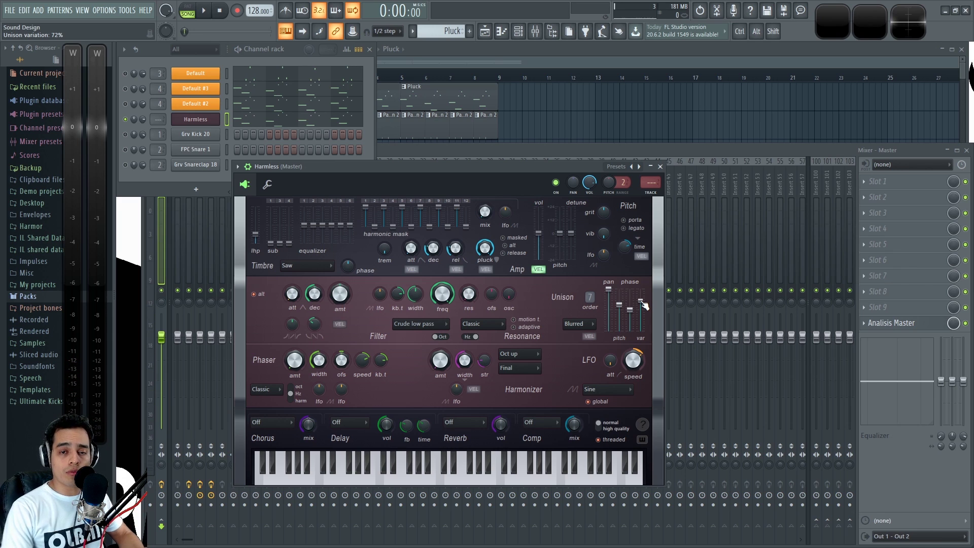
key("space")
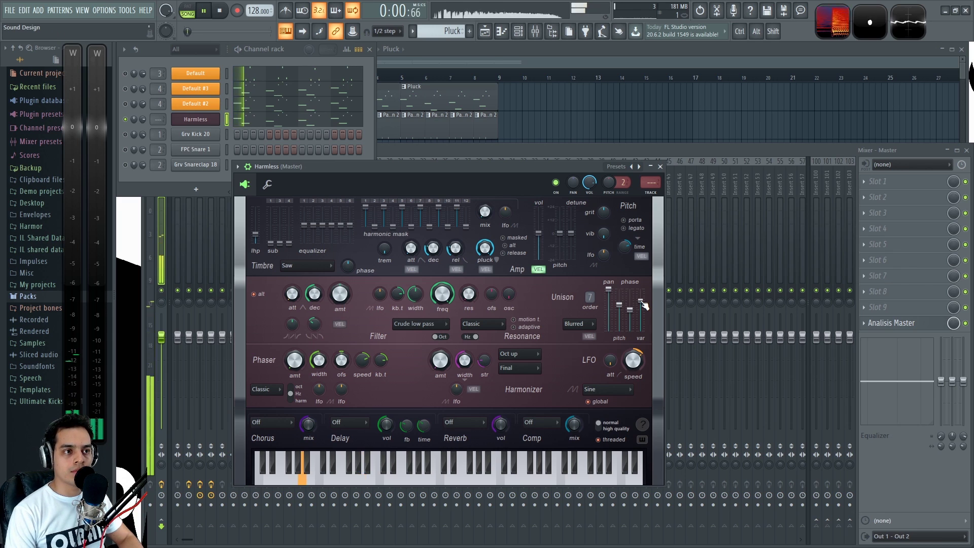
key("space")
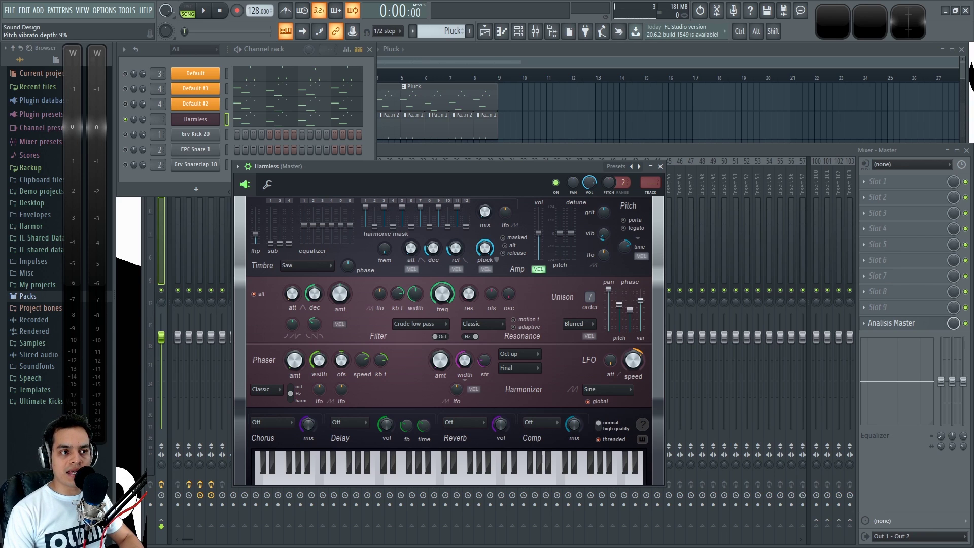
Adjust the pitch vibrato depth of Harmless, and fine-tune the volume envelope release to about 177 ms during playback
left_click_drag(603, 235, 604, 218)
key("z")
key("z")
key("space")
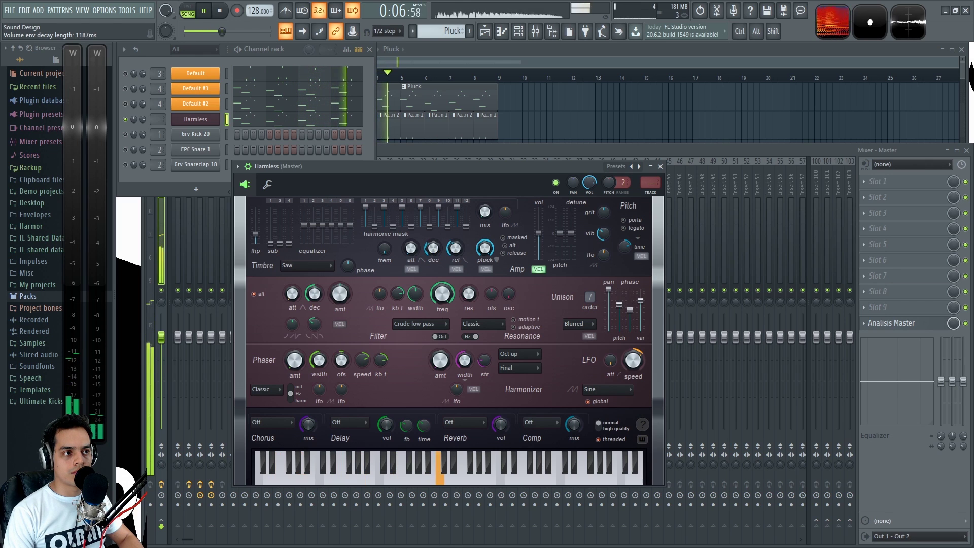
left_click_drag(458, 250, 455, 246)
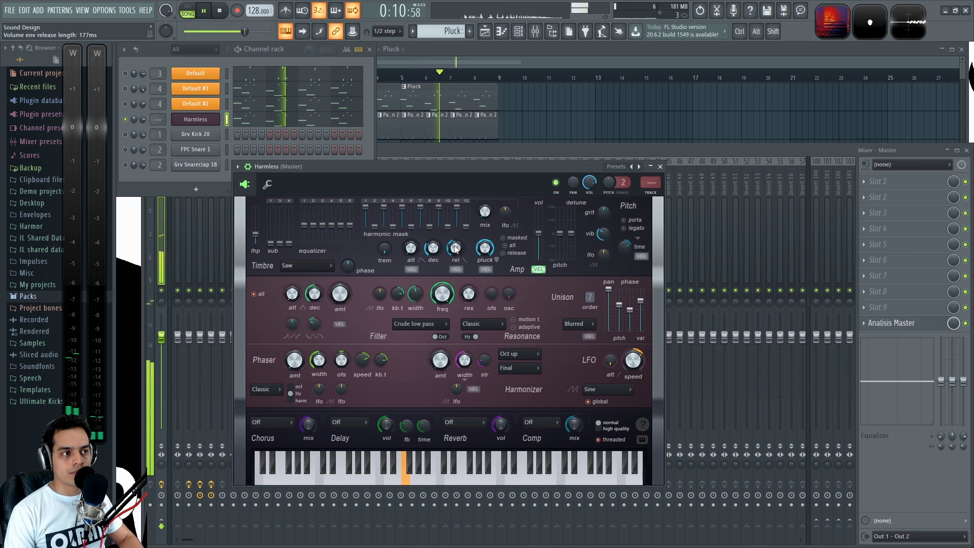
key("space")
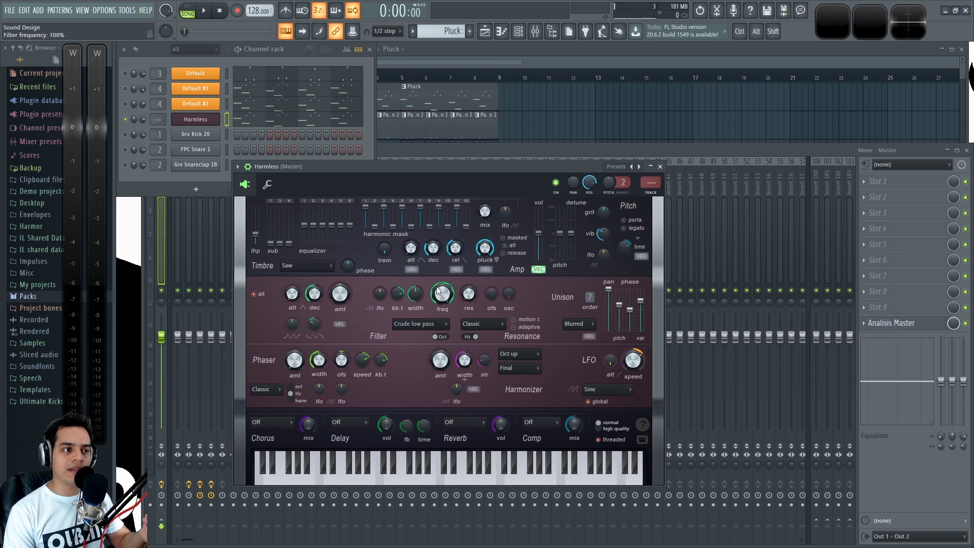
Lower the filter frequency to about 19% and set the filter envelope amount to about 42%, auditioning the pattern
left_click_drag(450, 297, 450, 301)
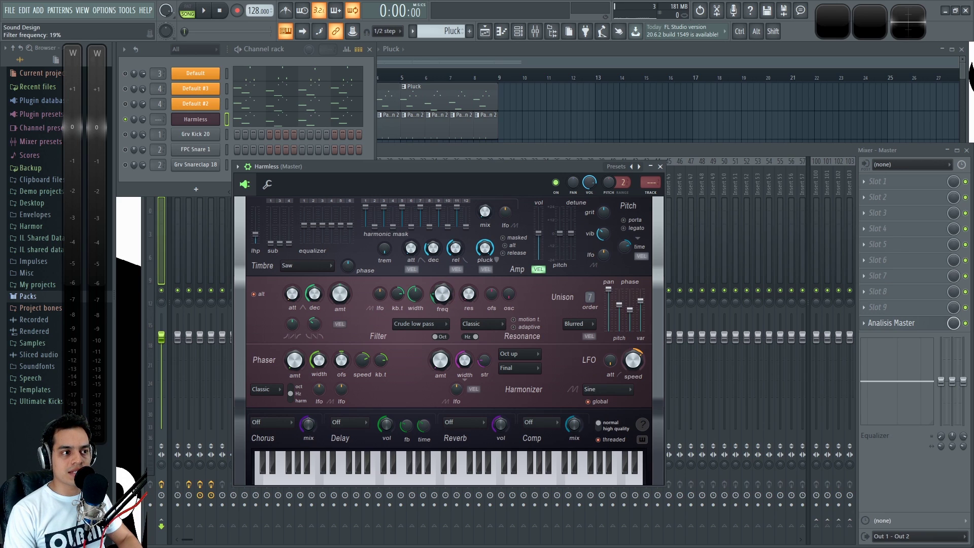
key("space")
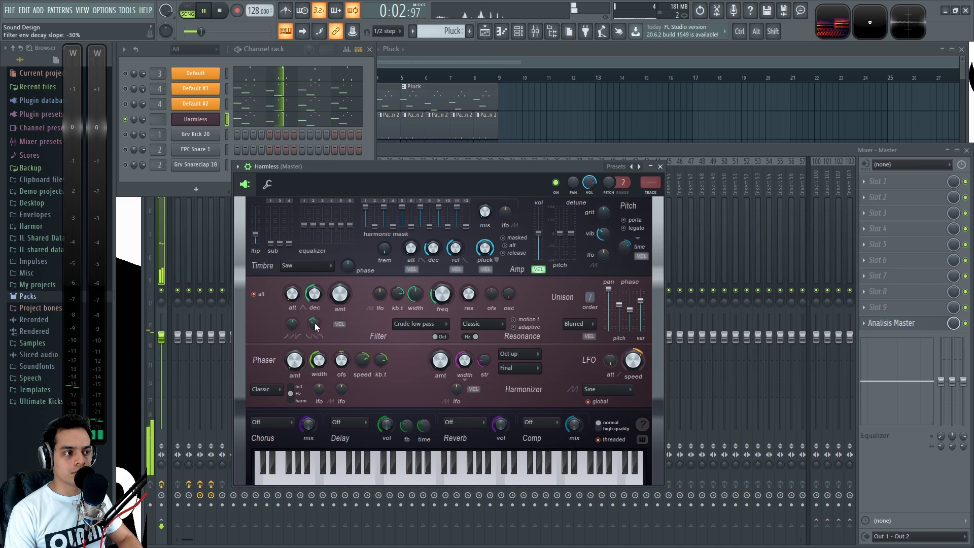
key("space")
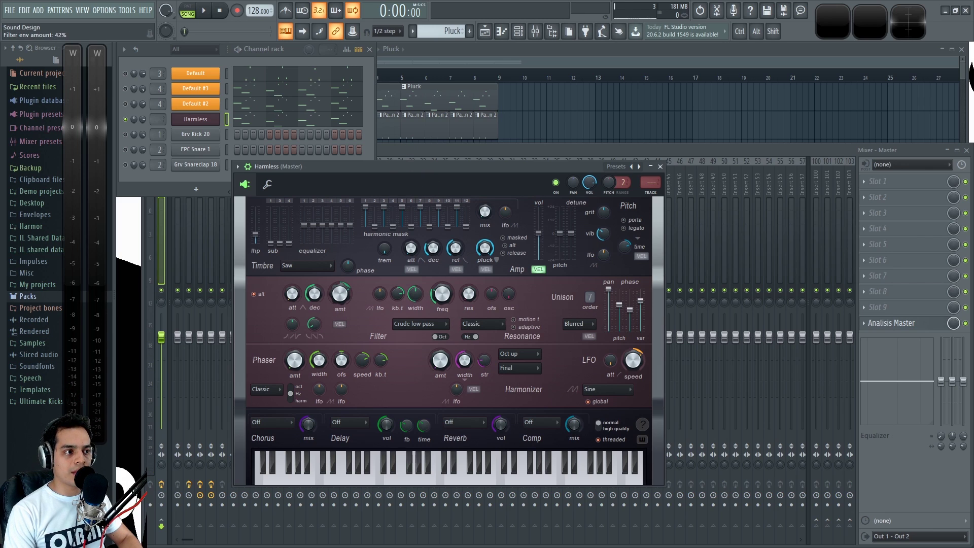
key("space")
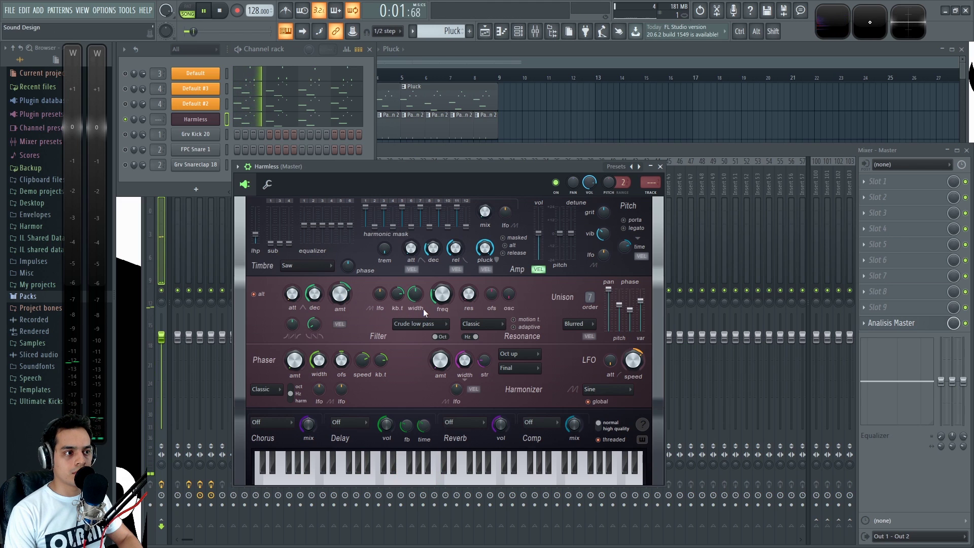
key("space")
Keep the Crude low pass filter, and refine its envelope amount to about 46% and its frequency to about 22% during playback
left_click(421, 323)
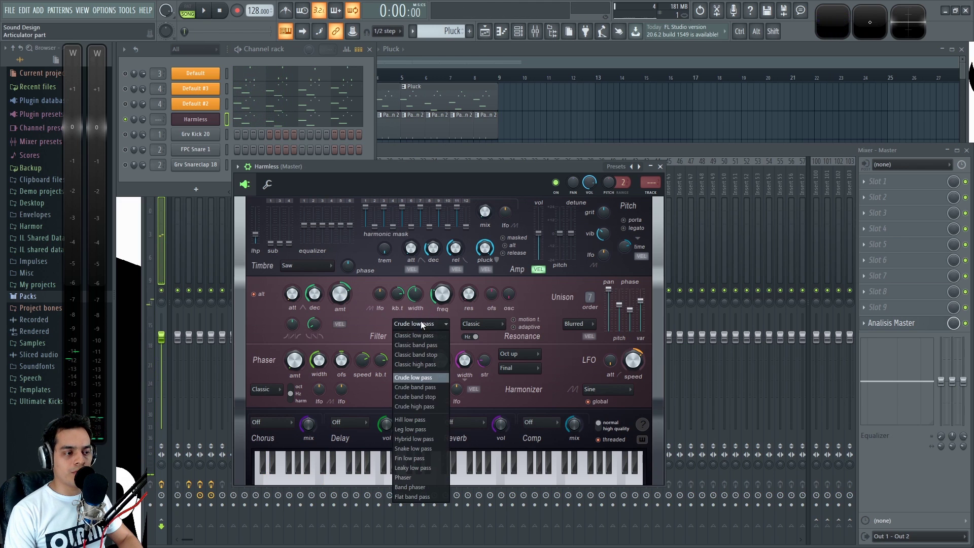
left_click(424, 378)
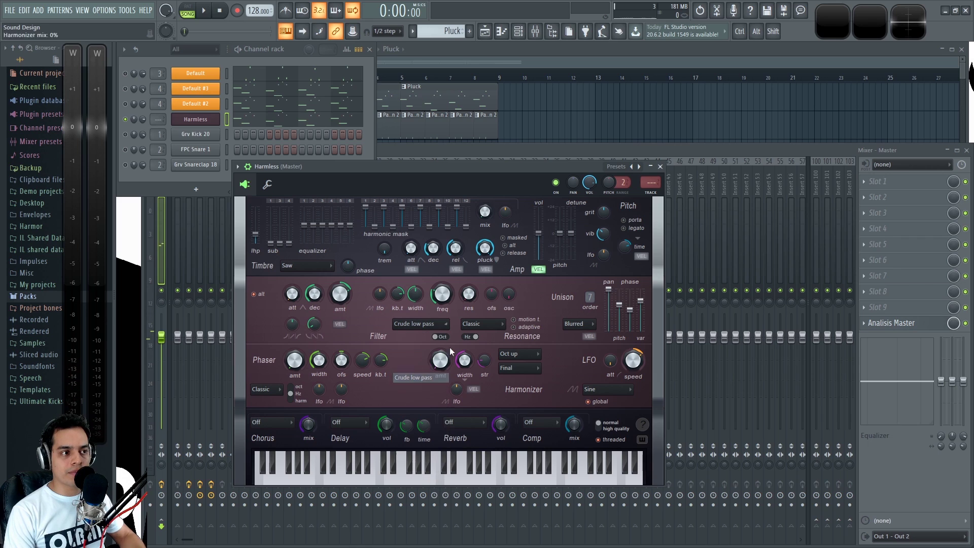
key("space")
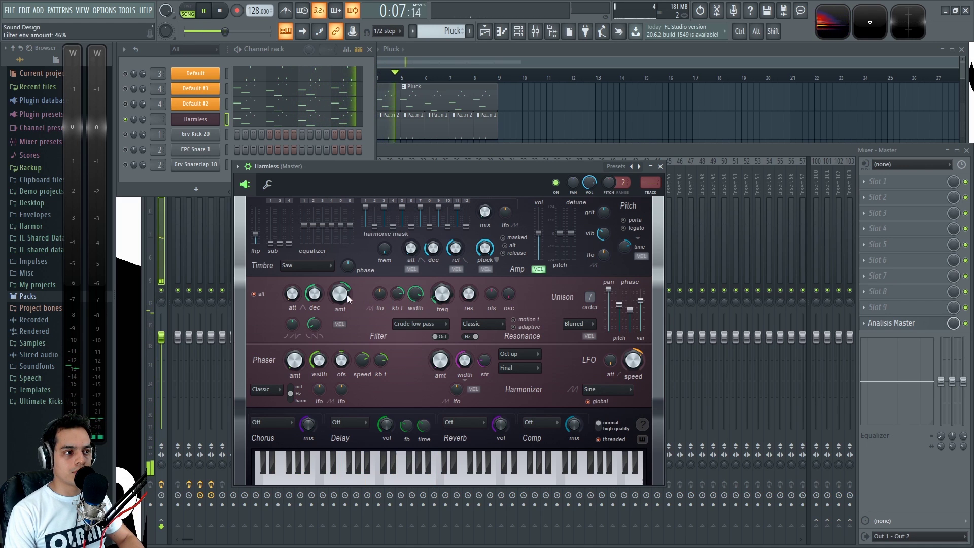
left_click_drag(444, 296, 445, 281)
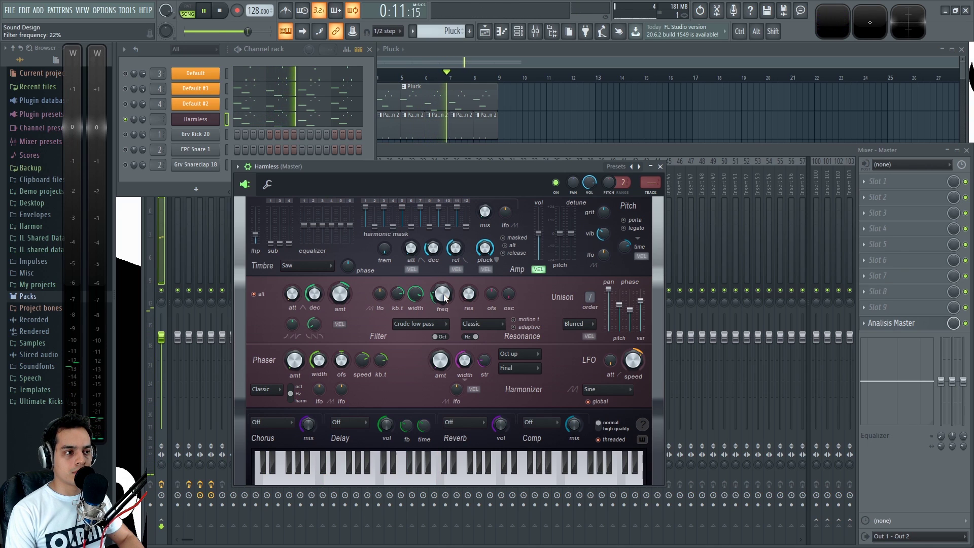
key("space")
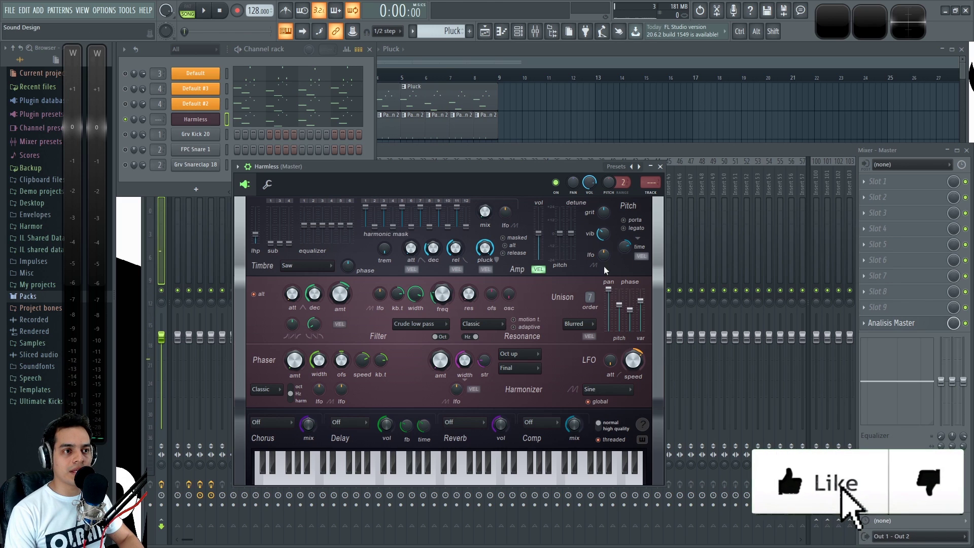
key("space")
key("space")
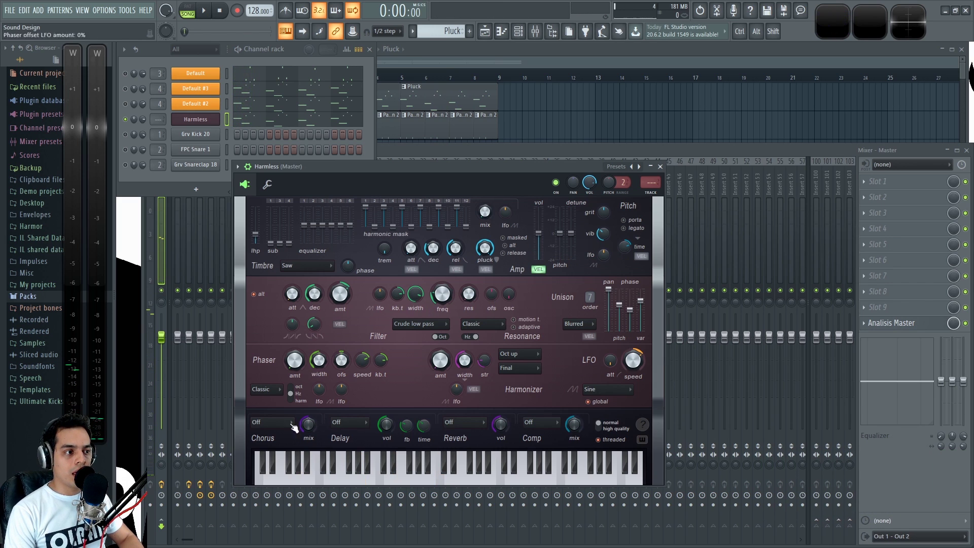
Set the chorus type to Classic and its mix to about 57% while auditioning the pluck
left_click(287, 424)
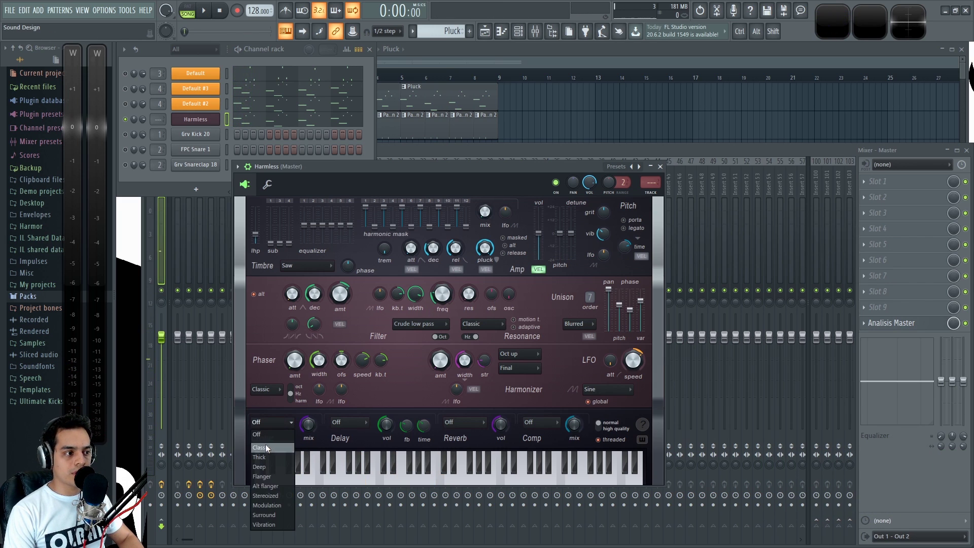
left_click(266, 447)
left_click(308, 426)
left_click(308, 426)
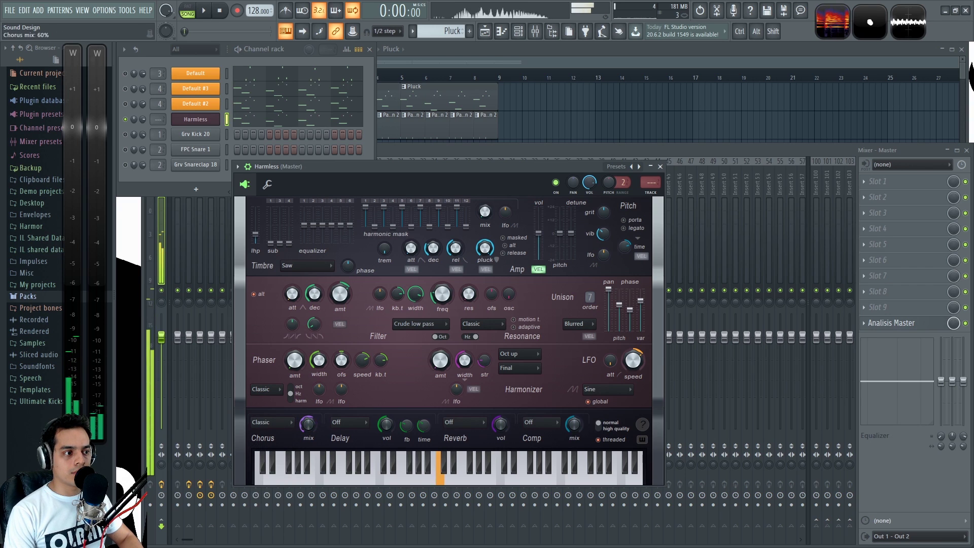
key("space")
left_click_drag(308, 427, 308, 431)
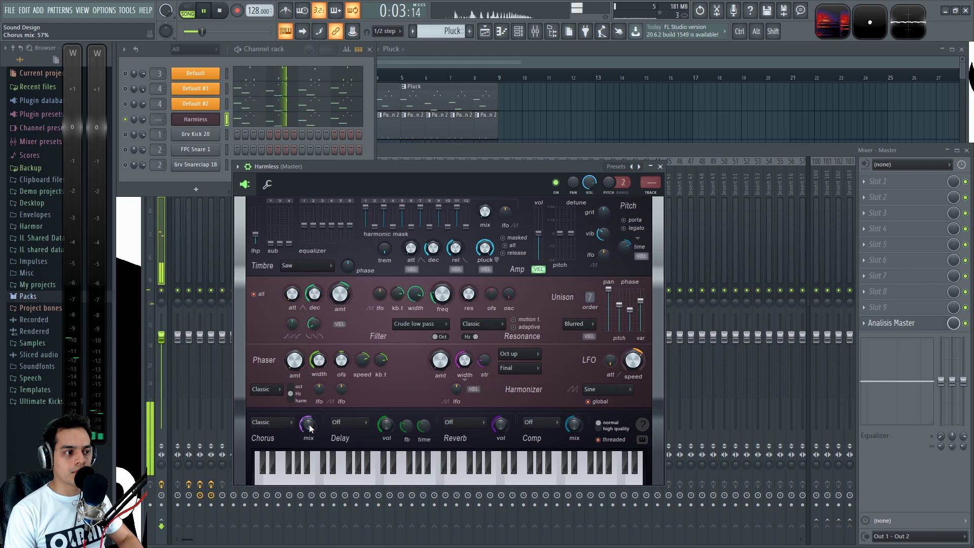
Compare the pluck with the chorus mix turned fully down, and raise the chorus mix again
mouse_move(306, 424)
left_mouse_down()
mouse_move(306, 447)
mouse_move(306, 424)
left_mouse_up()
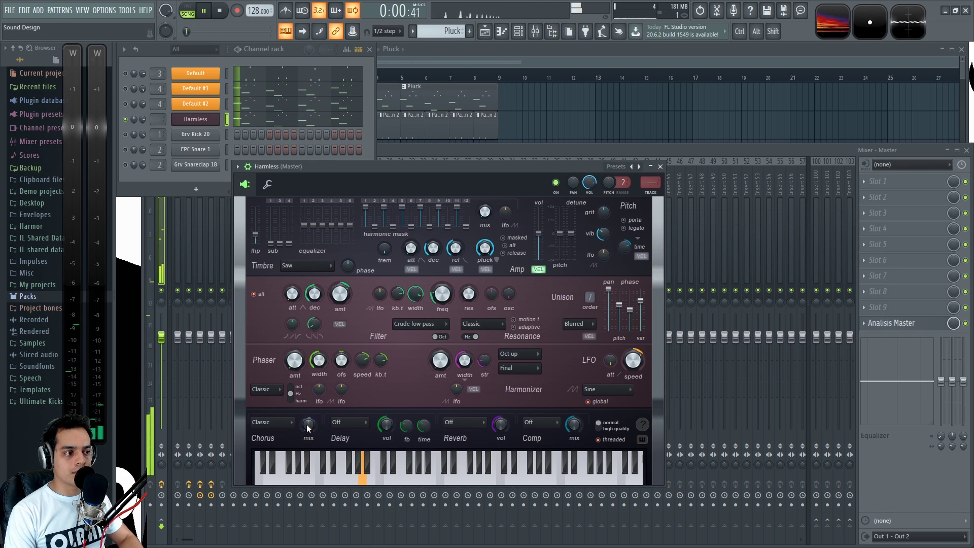
key("space")
mouse_move(306, 422)
left_mouse_down()
mouse_move(306, 406)
mouse_move(307, 424)
mouse_move(318, 420)
left_mouse_up()
key("space")
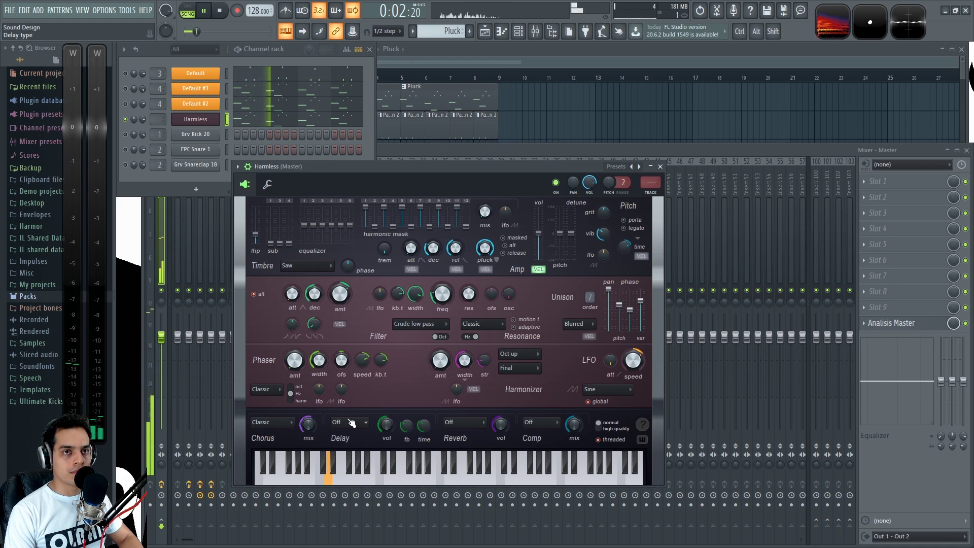
key("space")
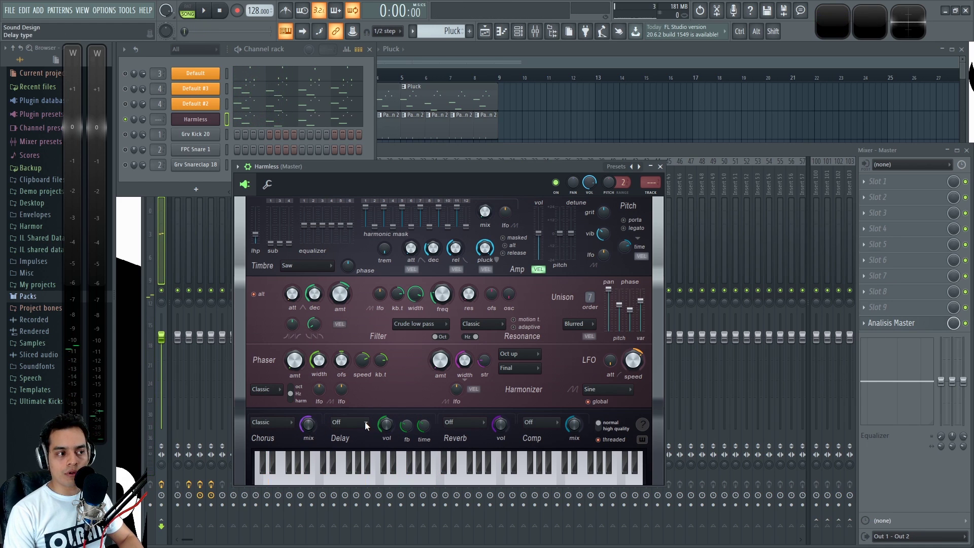
Set the delay type to Ping-pong and adjust the delay time to about 2:24, auditioning the echoes
left_click(366, 423)
left_click(354, 458)
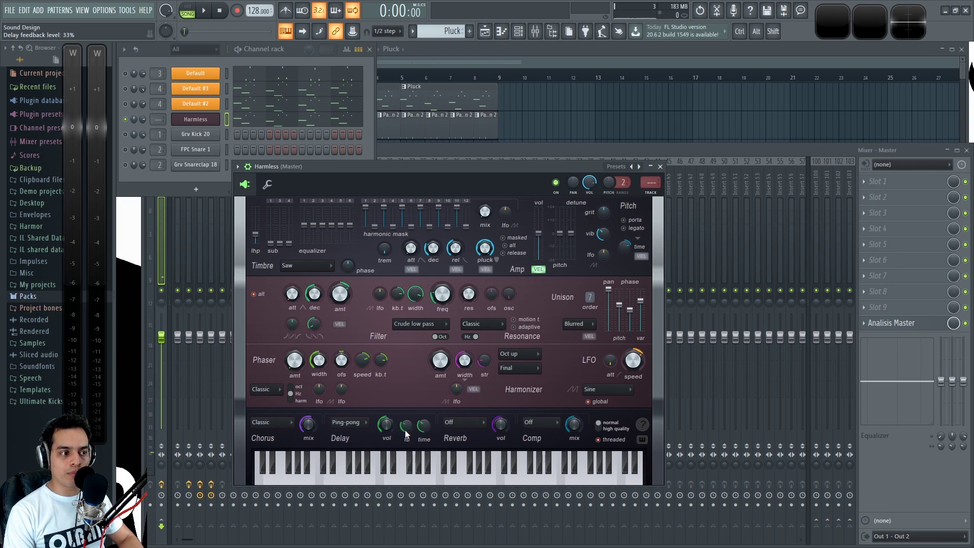
key("space")
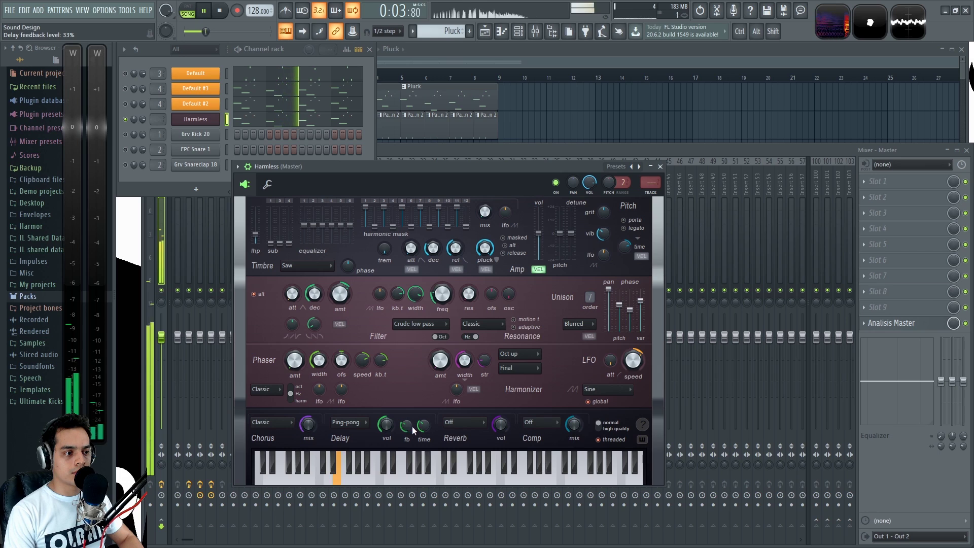
key("space")
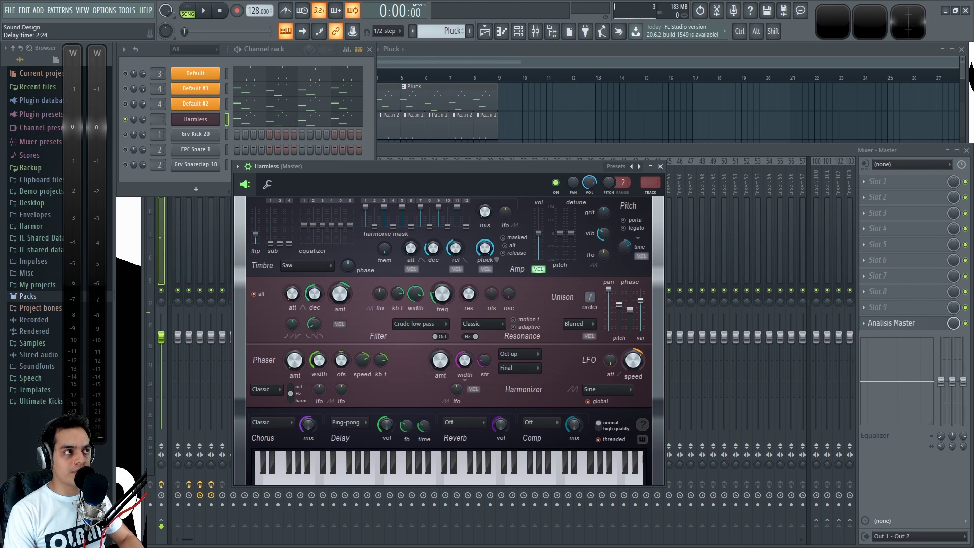
Fine-tune the delay feedback to about 32% and the delay input level to about 61% while playing the pattern
key("space")
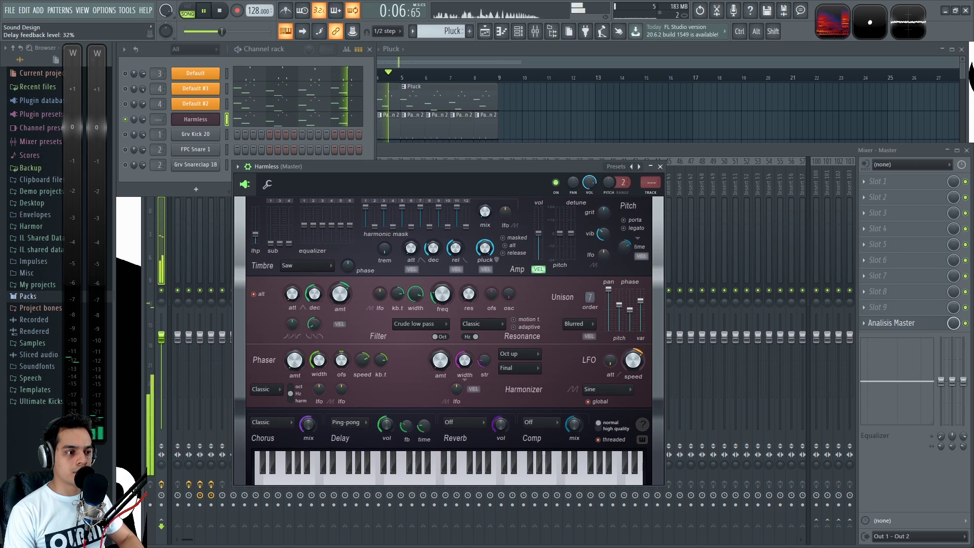
key("space")
left_click_drag(407, 425, 406, 429)
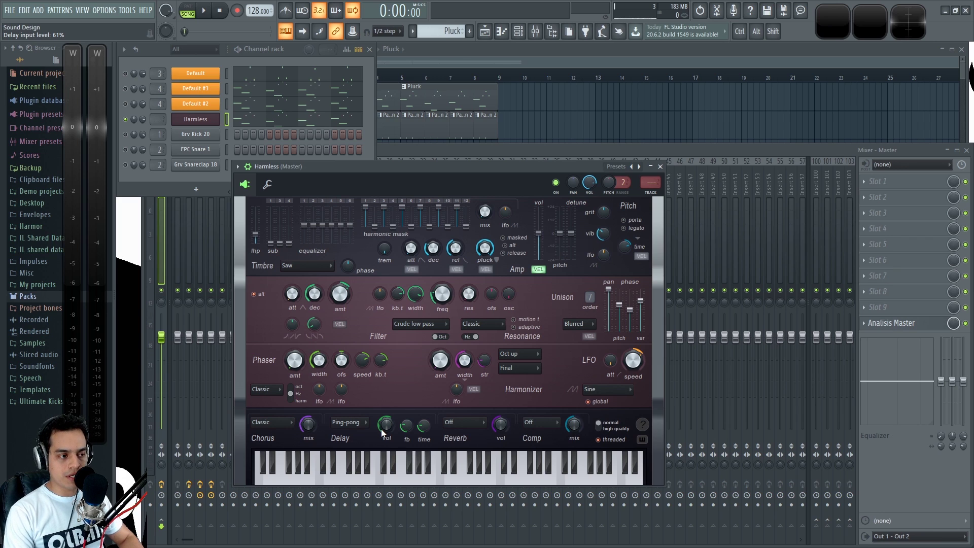
key("space")
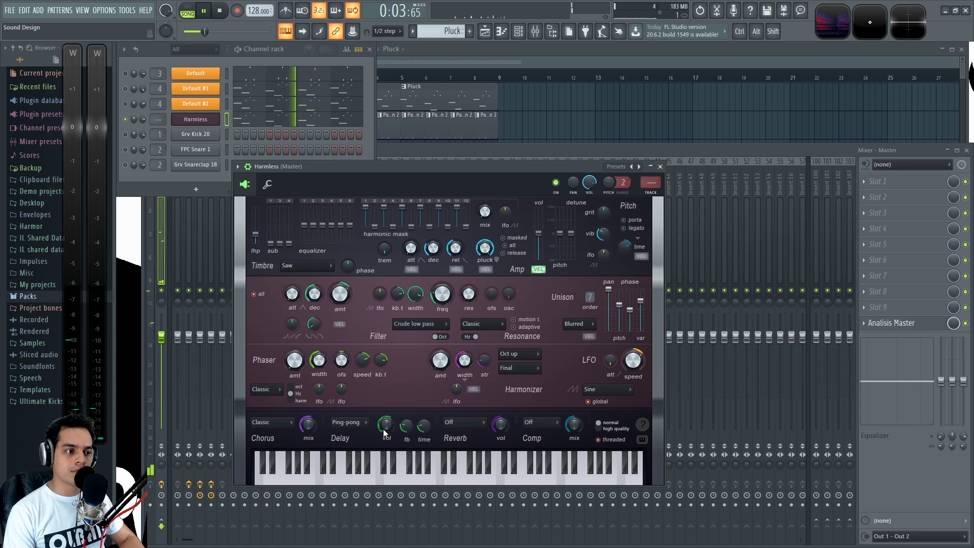
key("space")
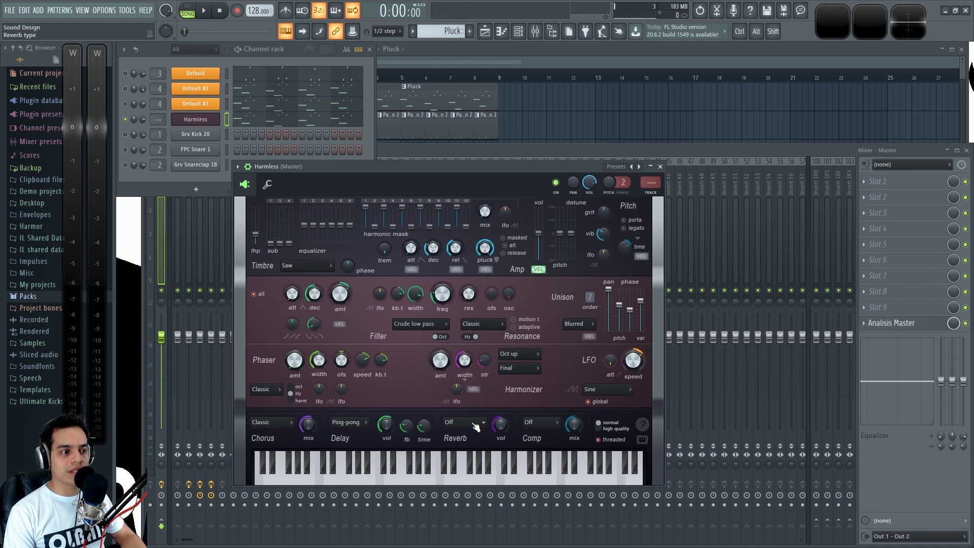
Set the reverb type to Large hall and lower its wet level to about 34% during playback
left_click(477, 422)
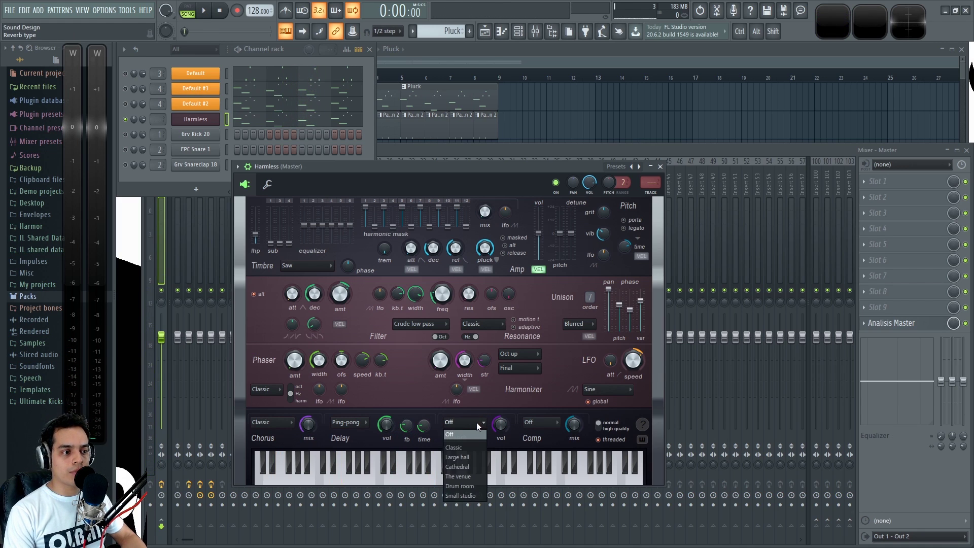
left_click(474, 457)
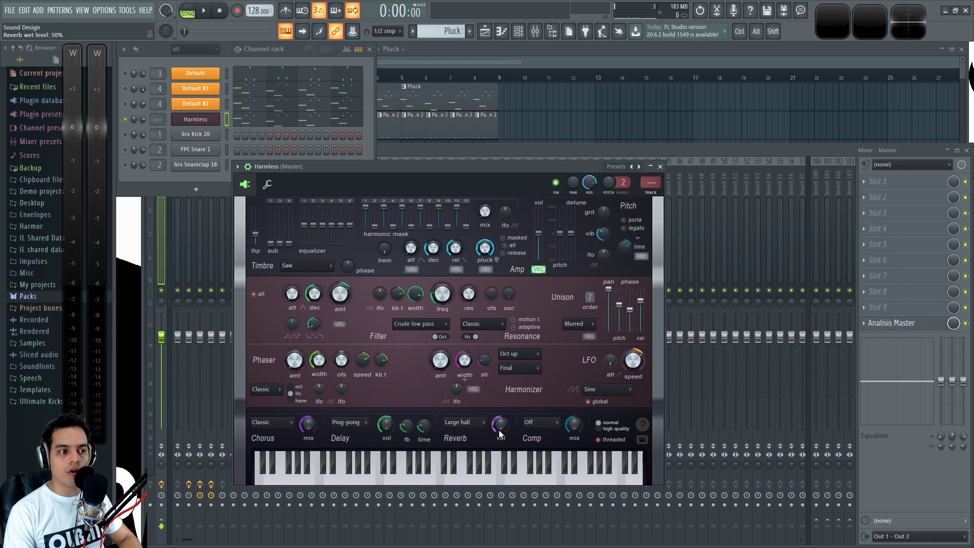
key("space")
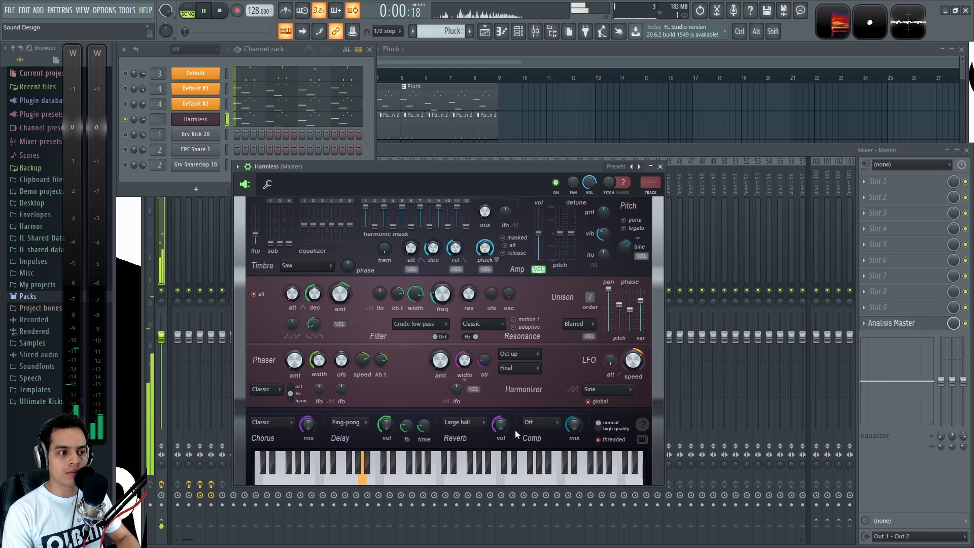
left_click_drag(501, 429, 502, 433)
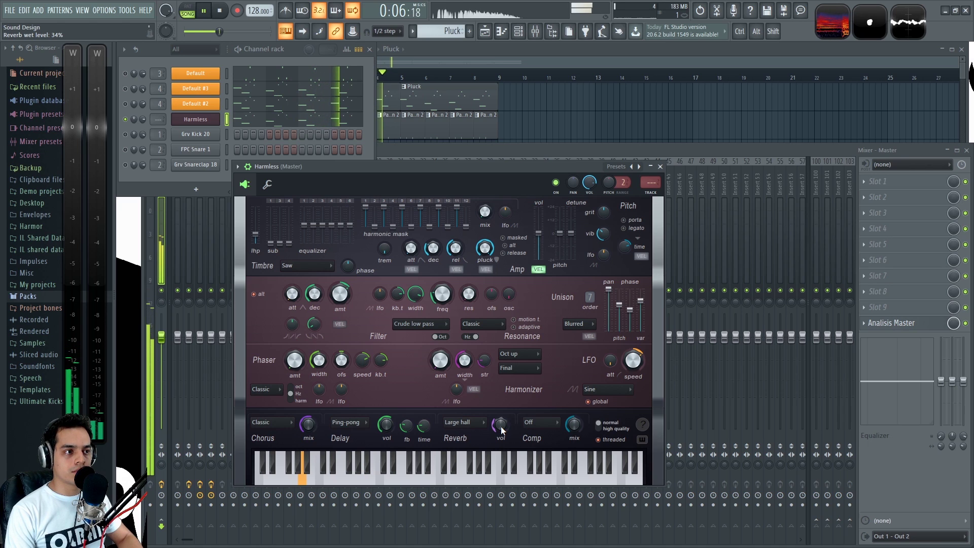
key("space")
Set the compression type to Warming and its level to about 45% while auditioning the sound
left_click(547, 426)
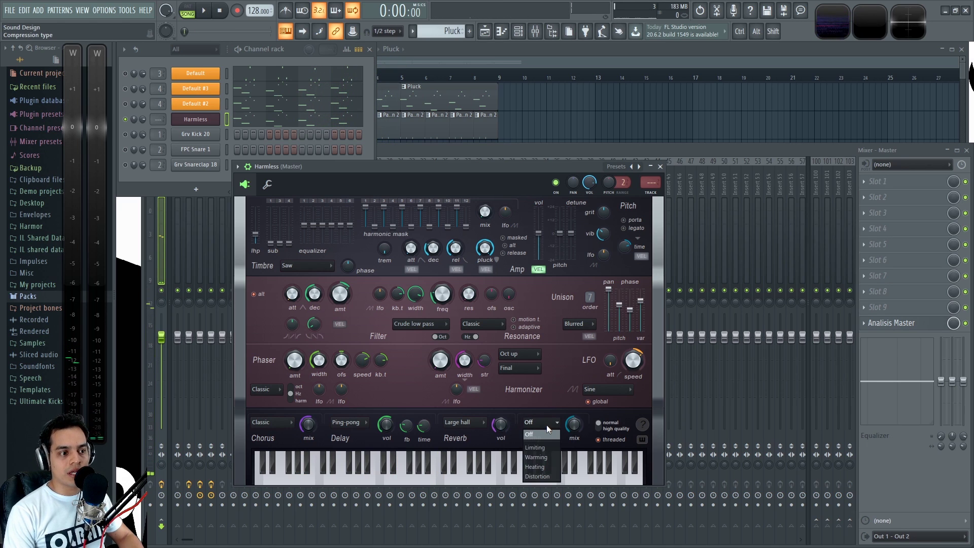
left_click(542, 458)
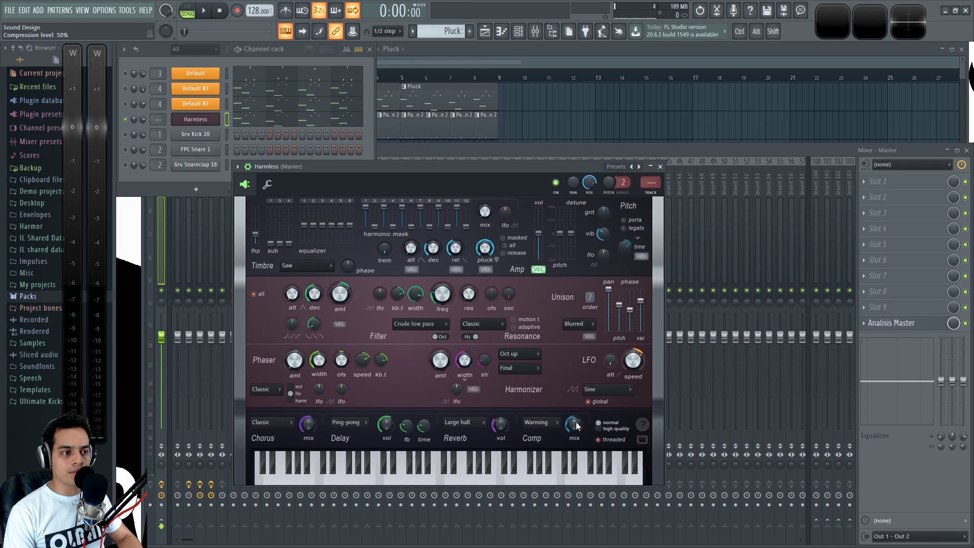
key("space")
left_click_drag(576, 426, 576, 427)
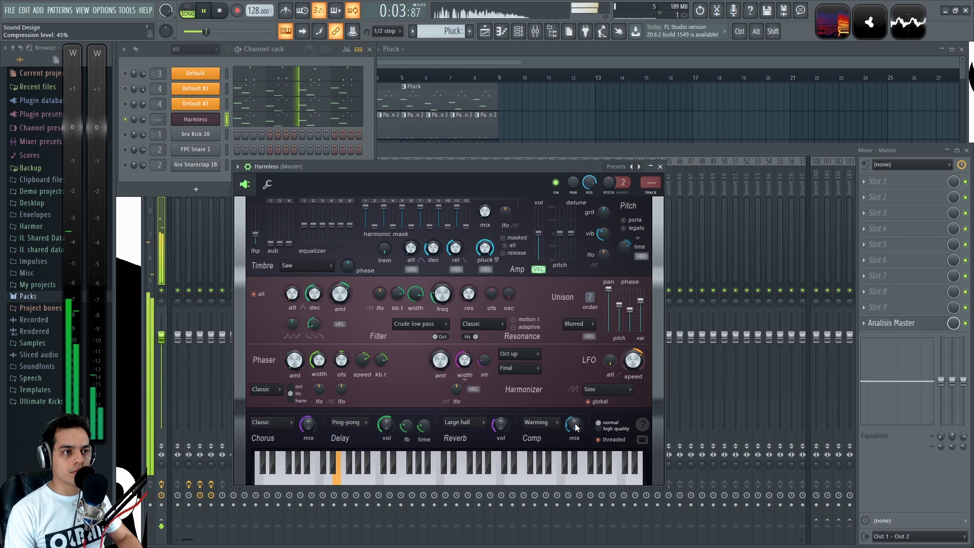
Stop playback, mute the Harmless channel and enable the three Default channels in the channel rack
left_click(297, 48)
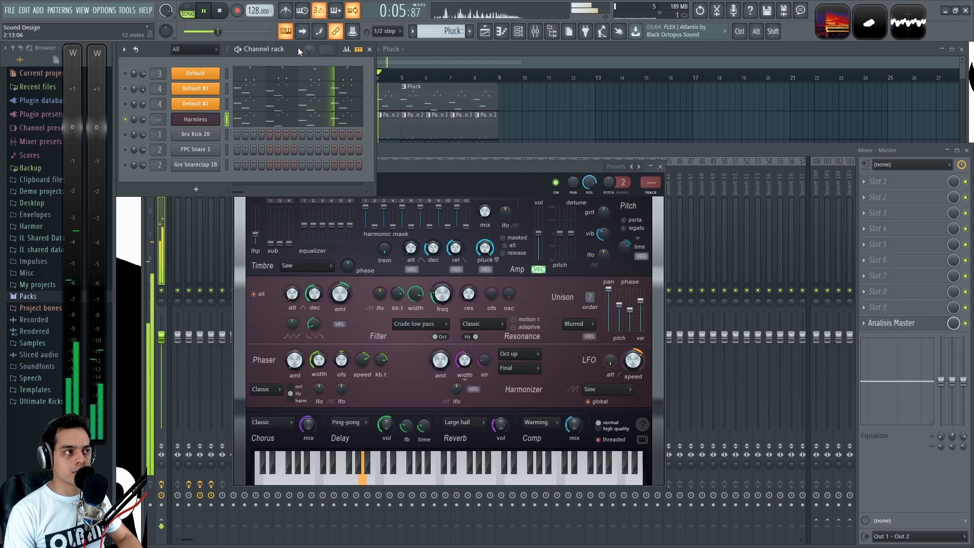
key("space")
right_click(125, 104)
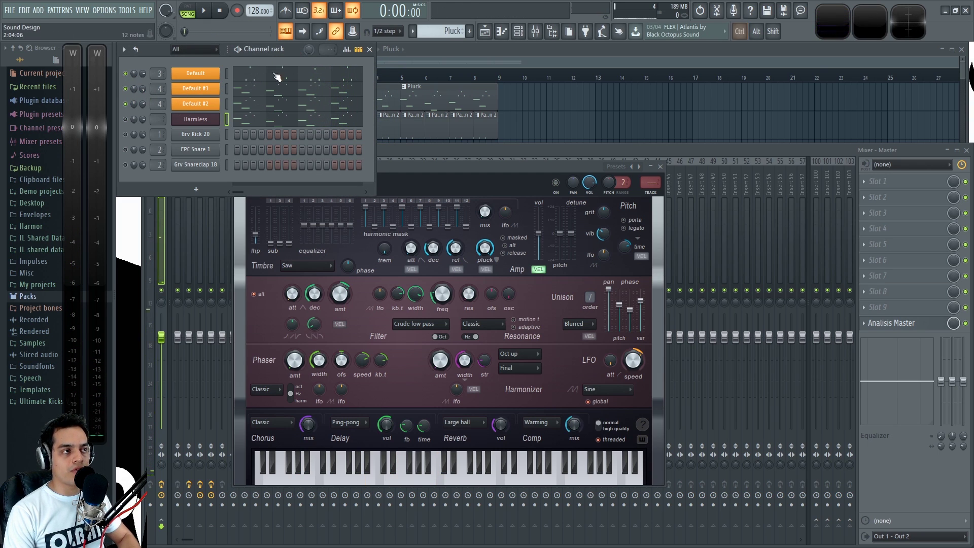
Play the pattern with the three Default layers, solo the Harmless channel and play it again to compare the sounds
key("space")
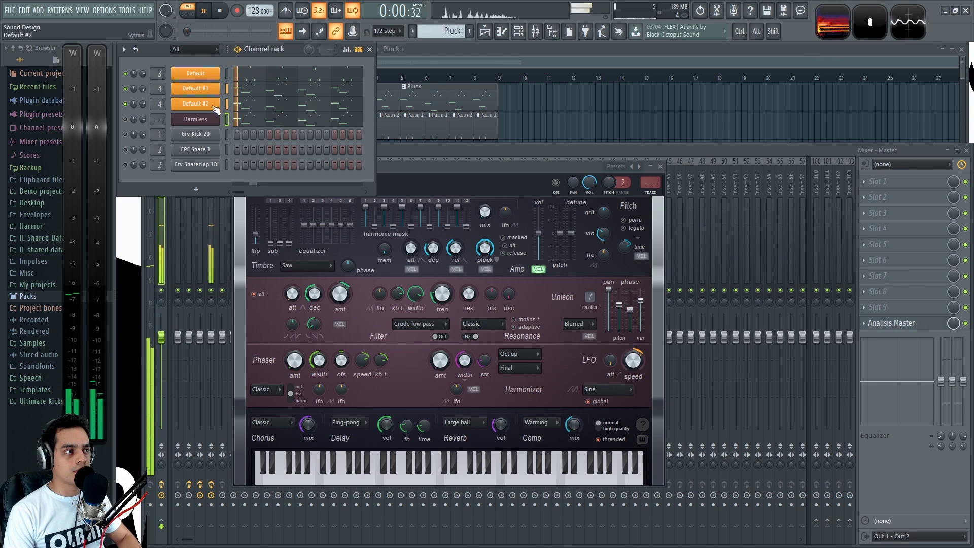
left_click(126, 119)
key("space")
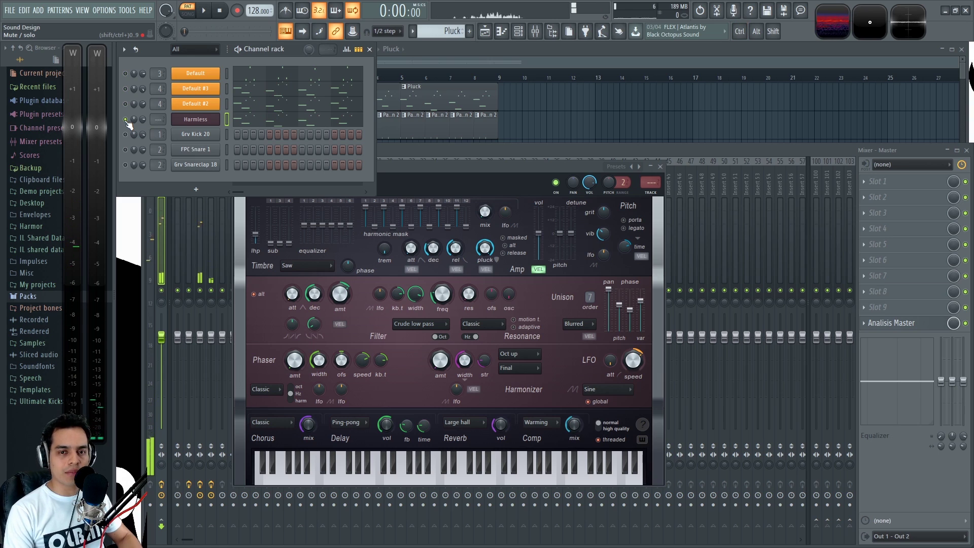
key("space")
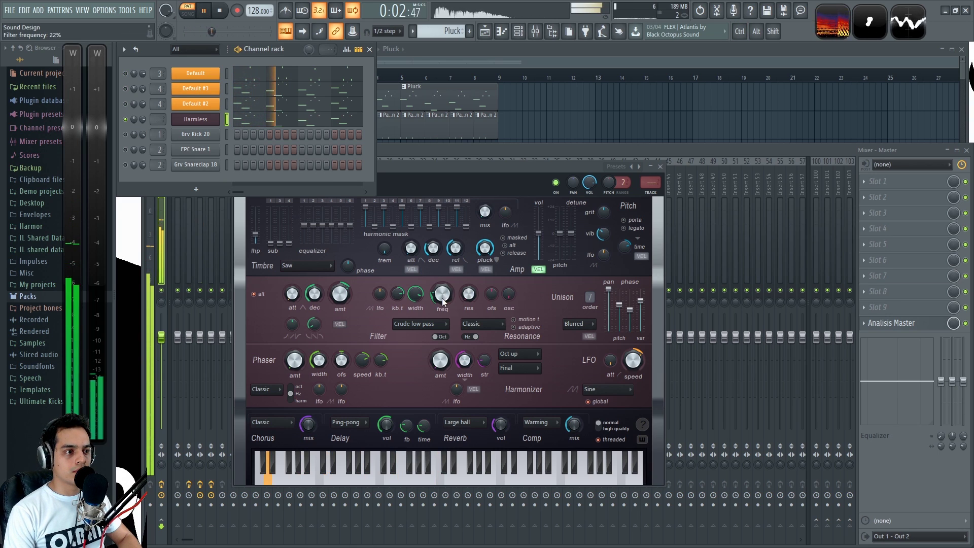
key("space")
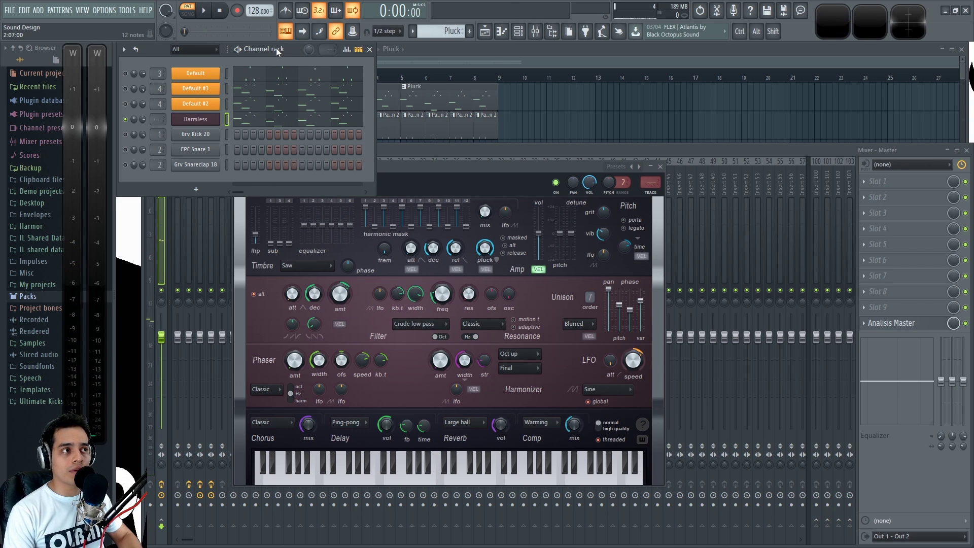
Open the Default channel's synth, close the mixer and playlist, and place the synth window below the channel rack
left_click(196, 73)
left_click_drag(418, 140, 372, 125)
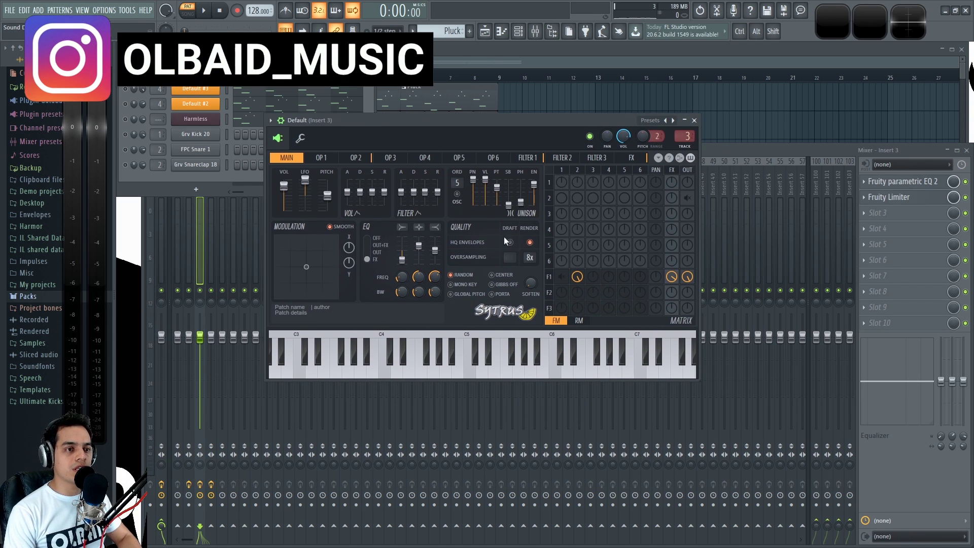
left_click(967, 151)
left_click_drag(523, 122, 494, 212)
left_click(961, 50)
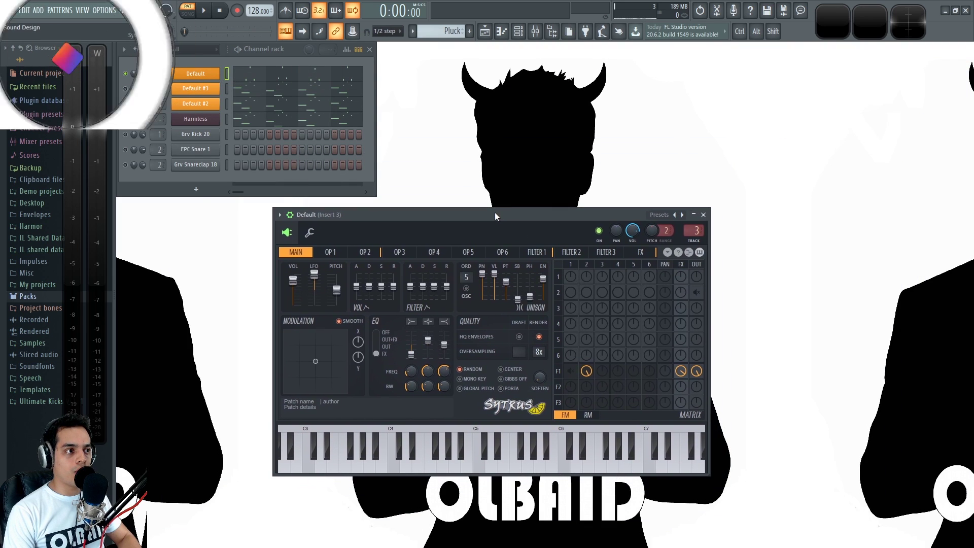
left_click_drag(397, 213, 337, 210)
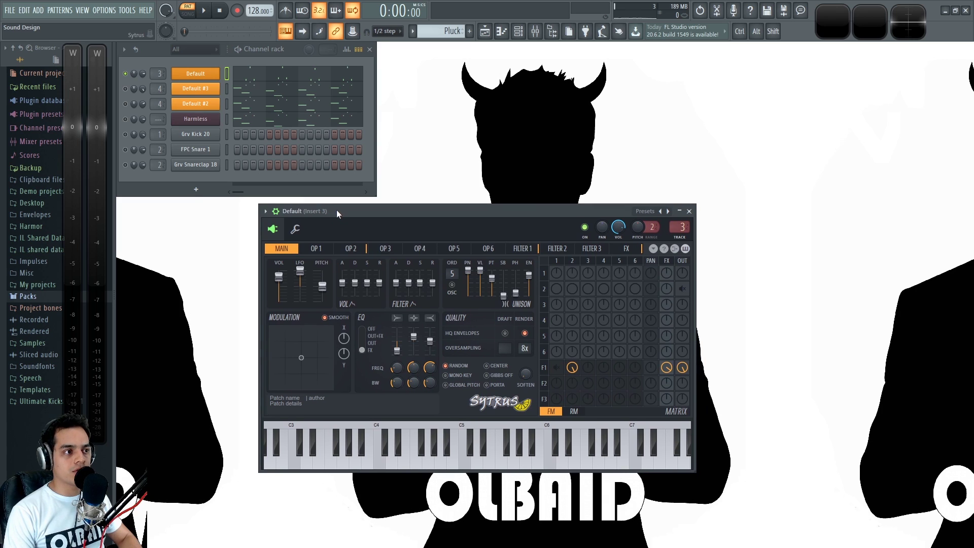
Audition the Default layer and inspect operators 1 and 2, including operator 2's volume envelope
key("space")
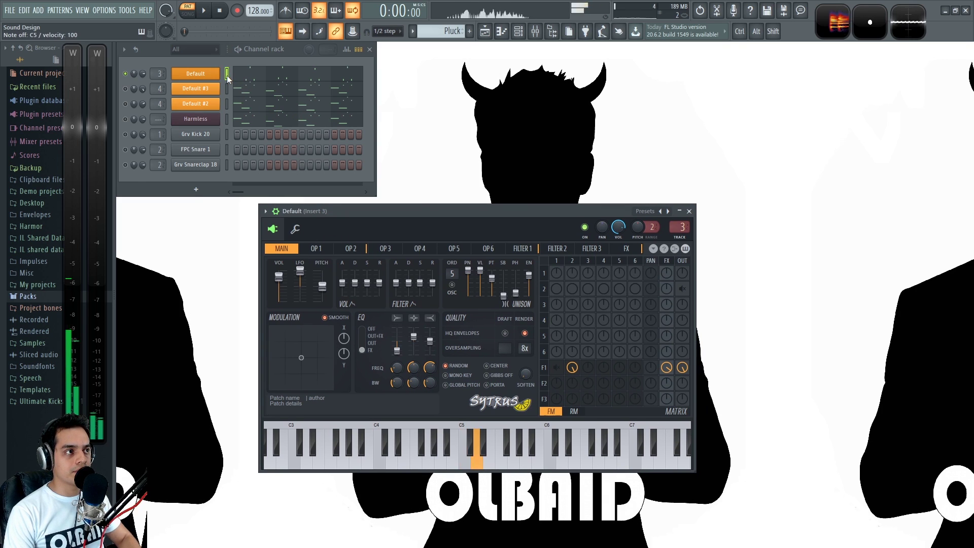
key("space")
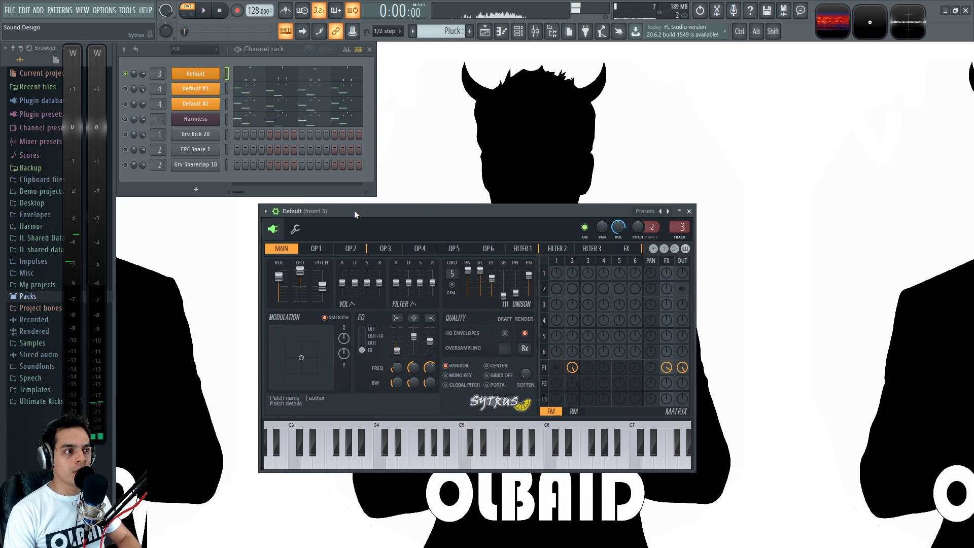
left_click(324, 250)
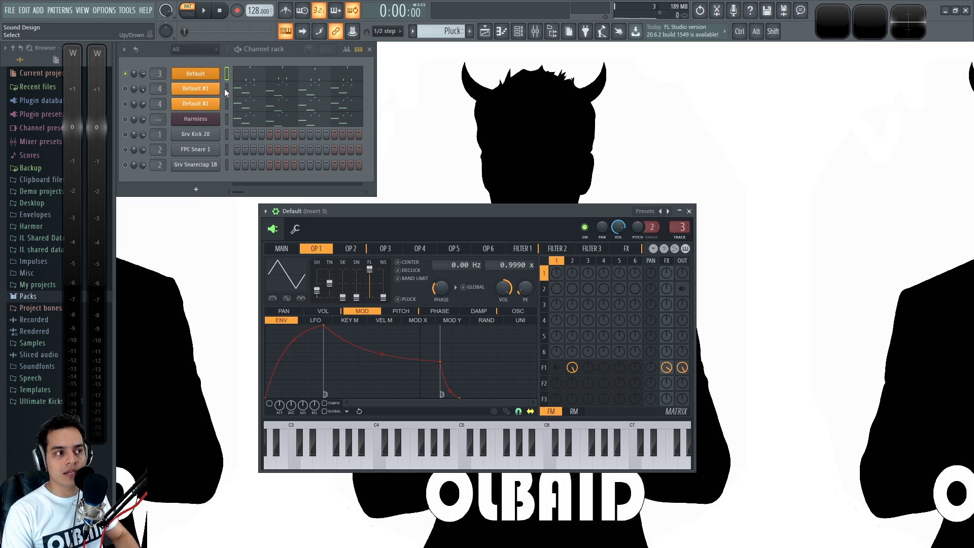
left_click(362, 251)
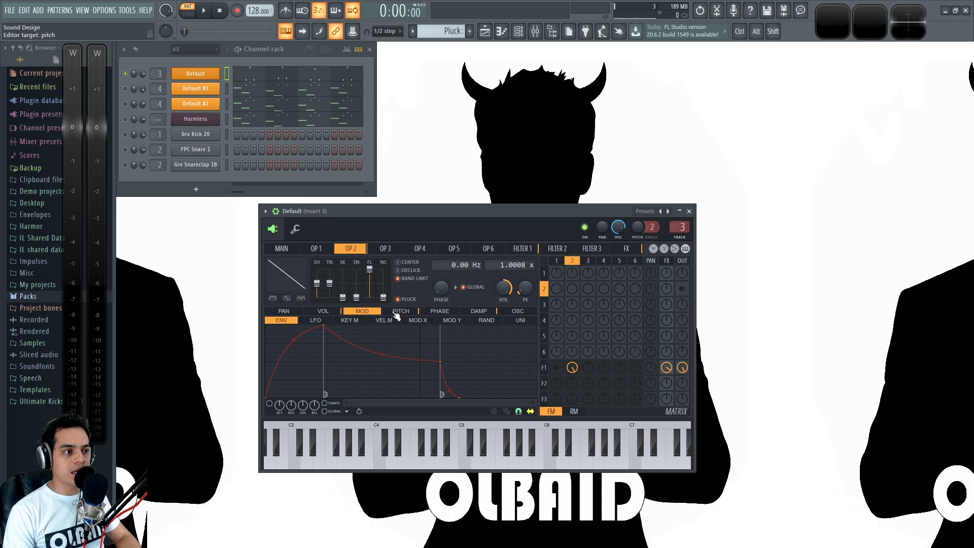
left_click(337, 311)
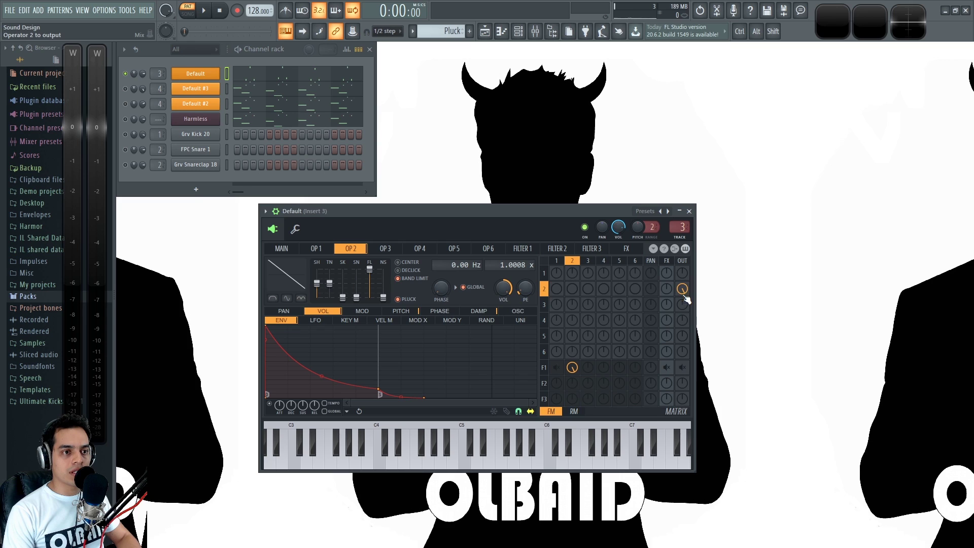
Audition operator 2 on its own, comparing it with plucked mode switched off and back on
key("space")
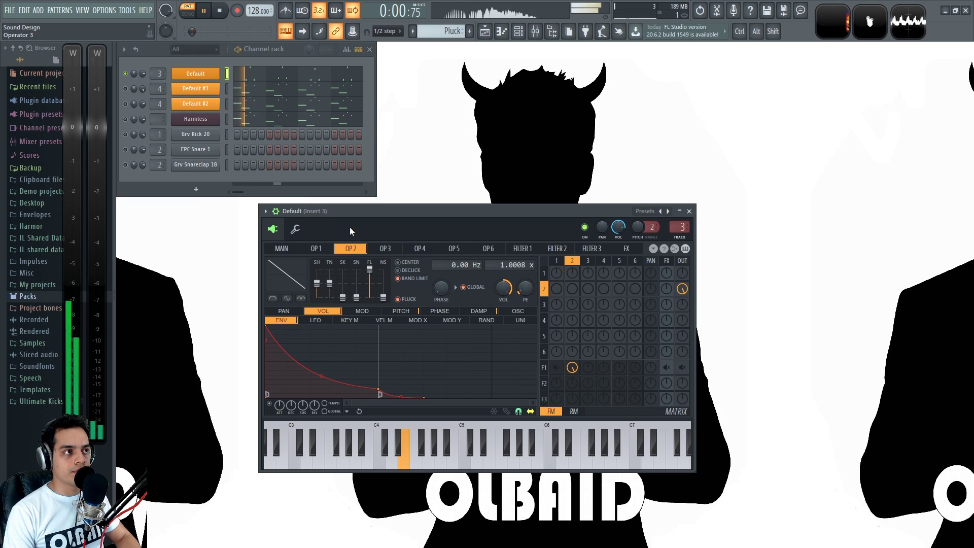
left_click(399, 300)
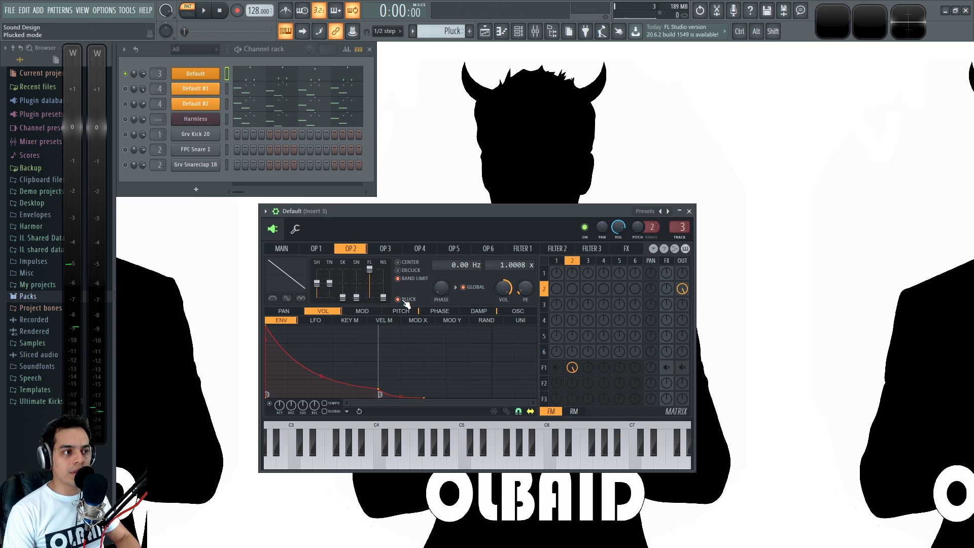
left_click(408, 300)
key("space")
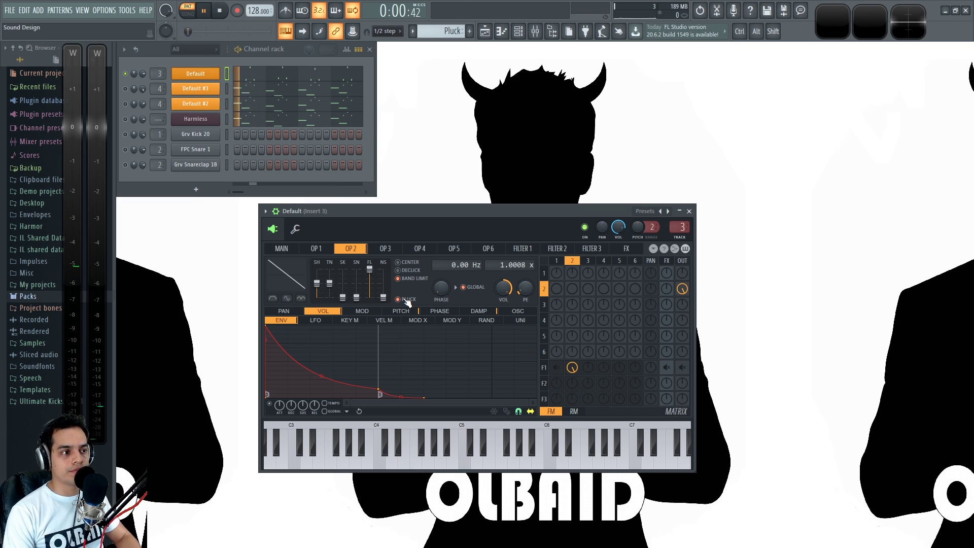
key("space")
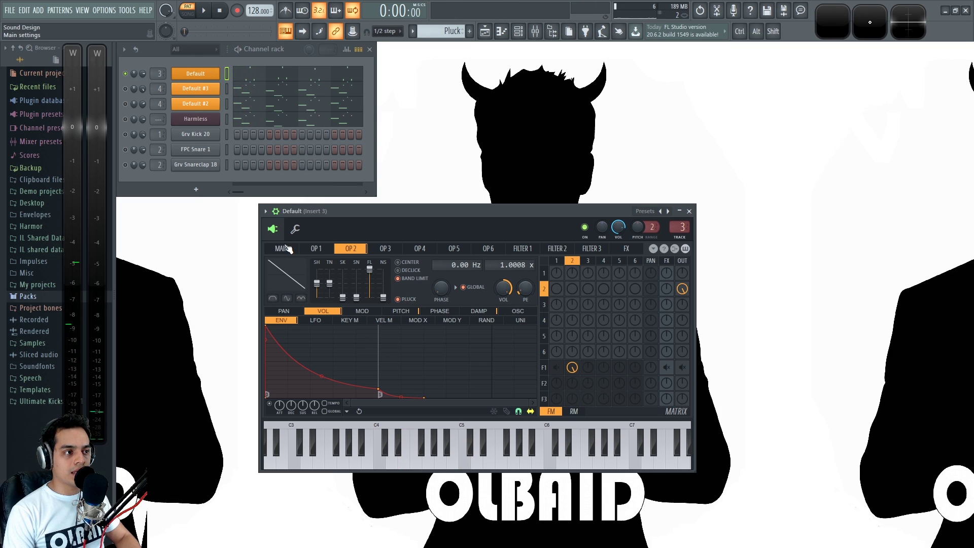
Show operator 2's pitch LFO and open the Wave Candy spectrum display beside the synth, playing test notes
left_click(401, 312)
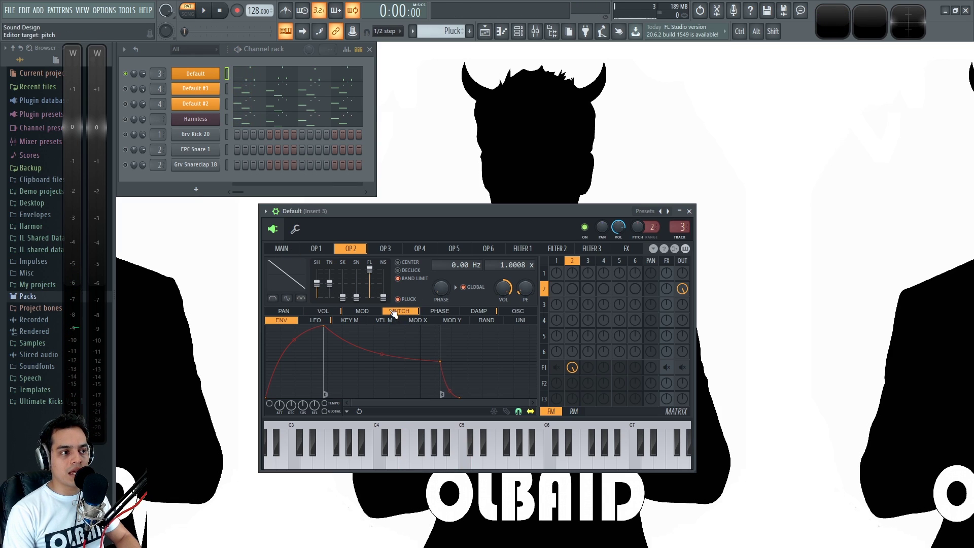
left_click(331, 321)
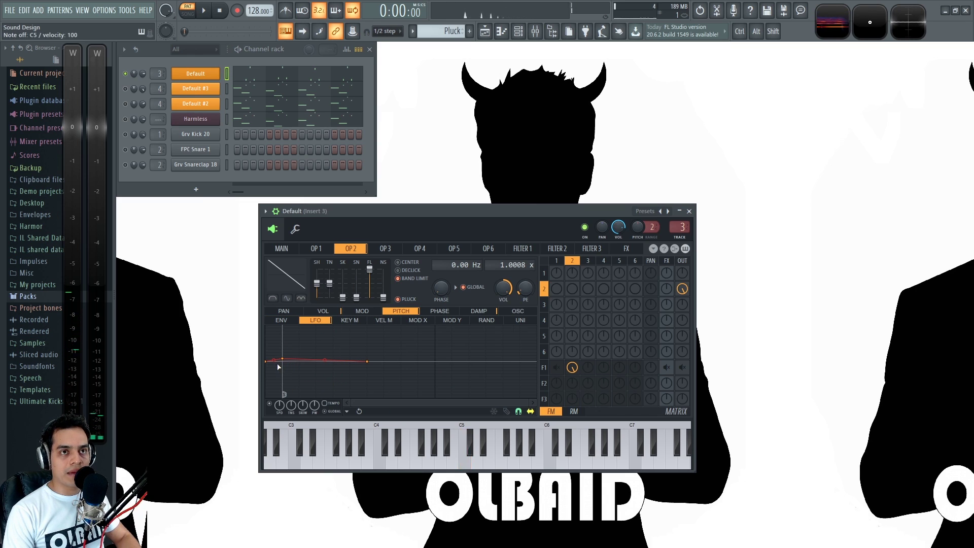
left_click(835, 32)
key("q")
left_click_drag(537, 214, 513, 215)
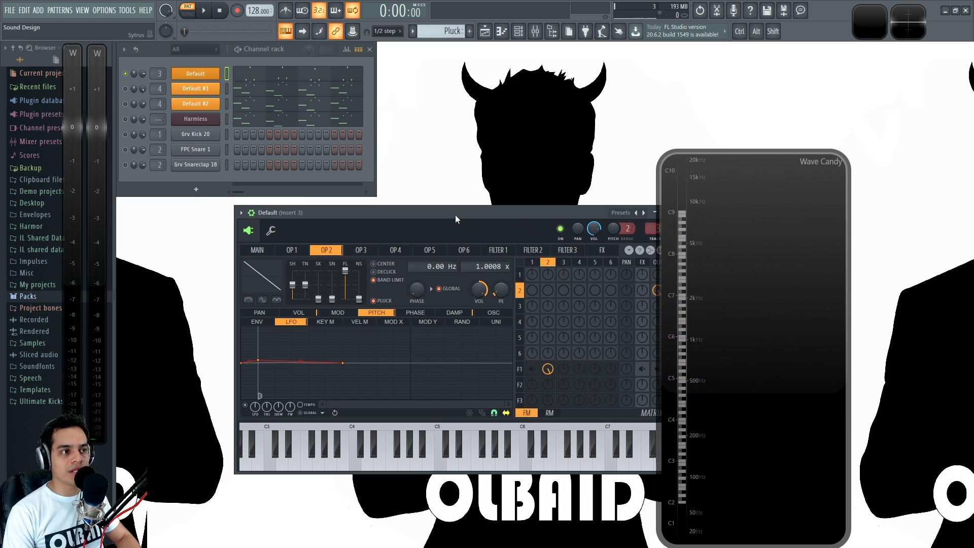
left_click_drag(455, 217, 439, 216)
key("q")
On the main page, play repeated test notes with a changed unison order and return the order to 5
left_click(242, 251)
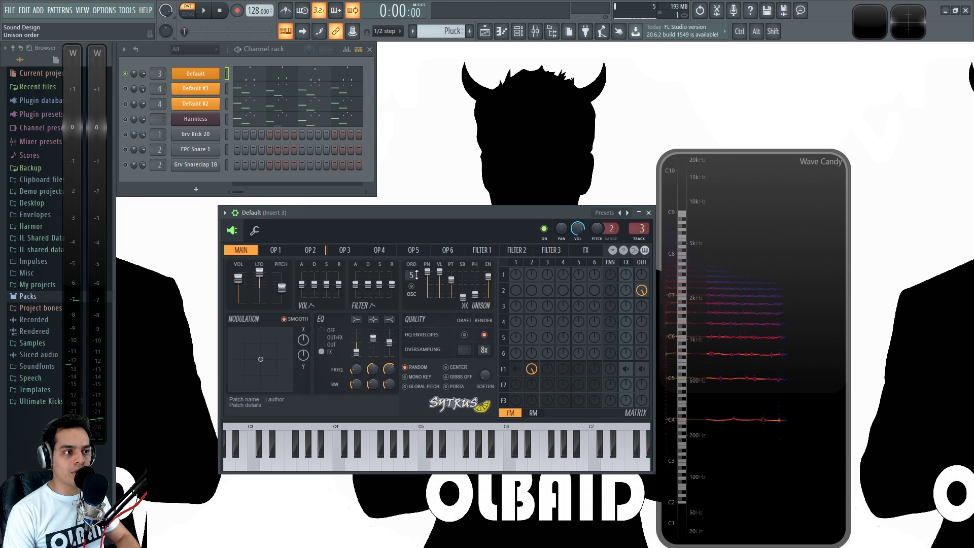
key("q")
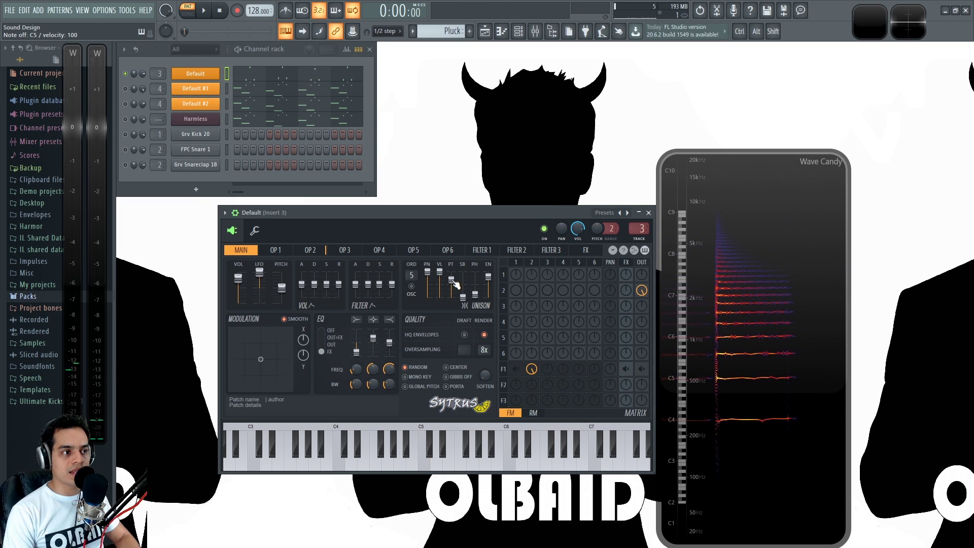
key("q")
key("q")
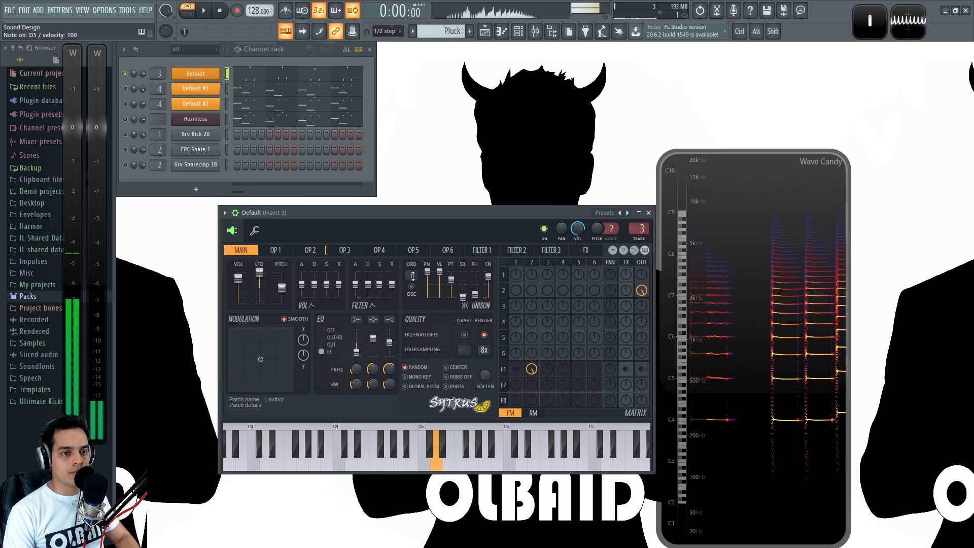
key("q")
key("q")
key("q")
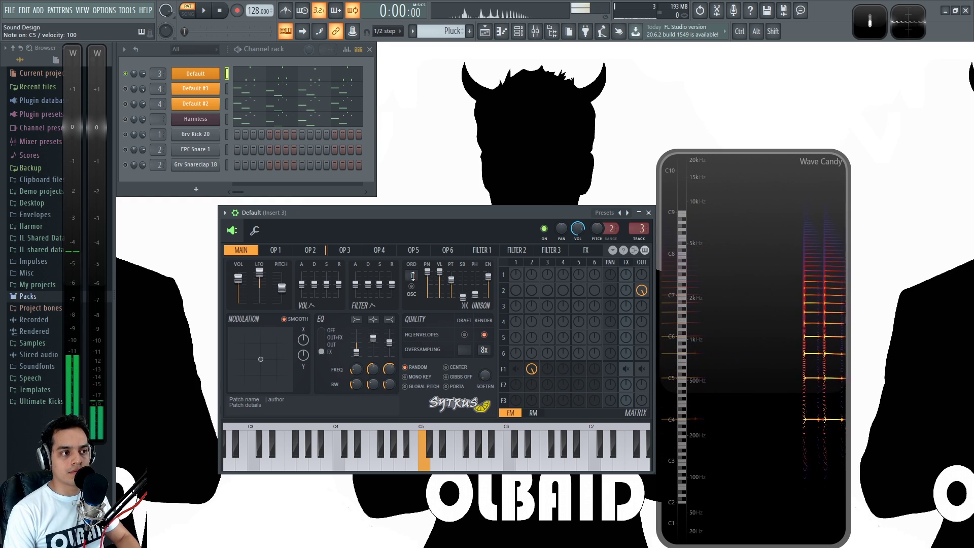
left_click_drag(413, 276, 413, 259)
key("q")
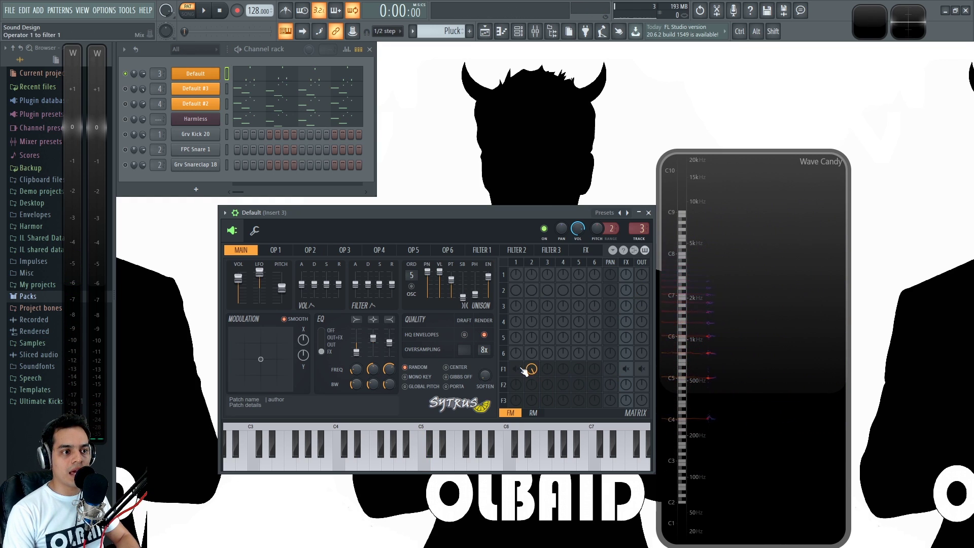
Inspect Filter 1's cutoff envelope, play notes through its output, and re-enable Filter 1's send to the effects
left_click(479, 250)
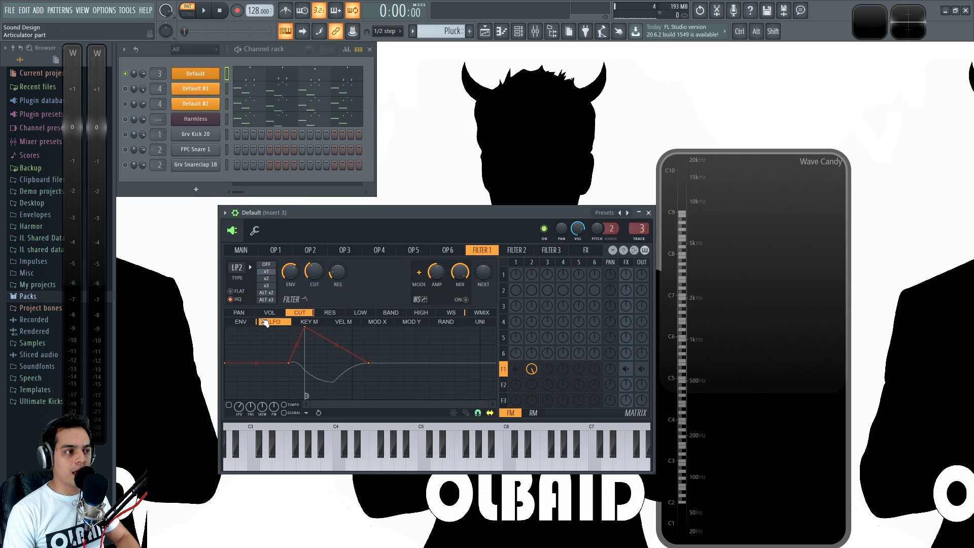
left_click(247, 322)
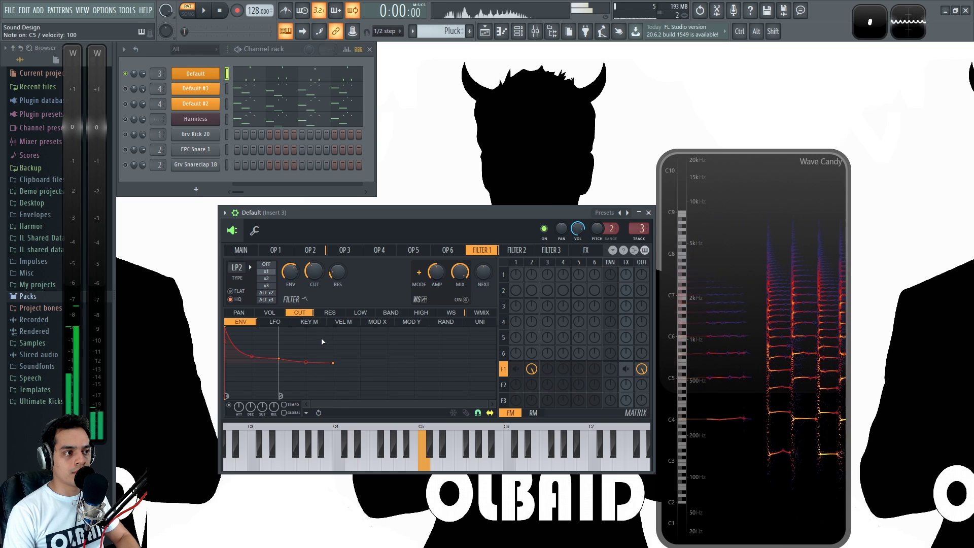
right_click(629, 369)
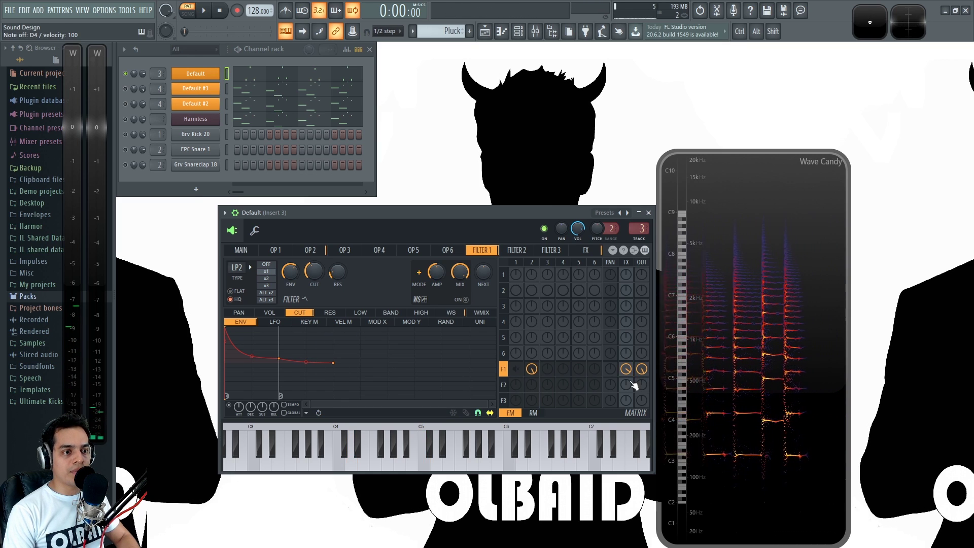
Examine the reverb and first delay settings of the Default synth while playing test notes and the pattern
left_click(586, 250)
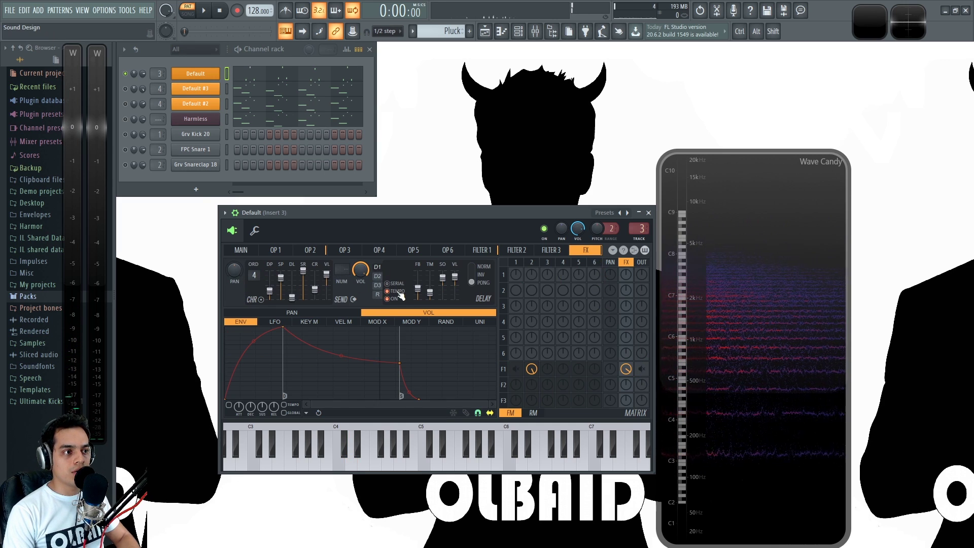
left_click(378, 295)
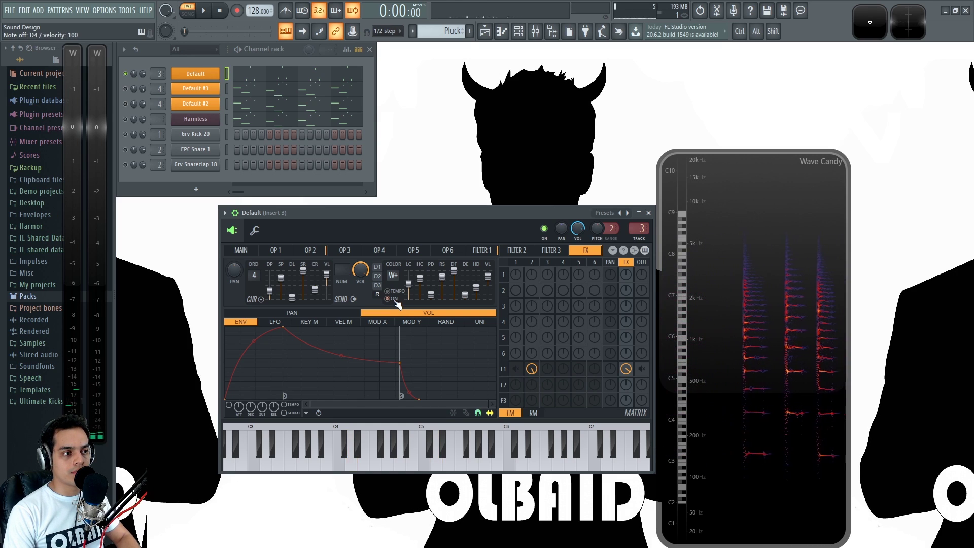
left_click(383, 274)
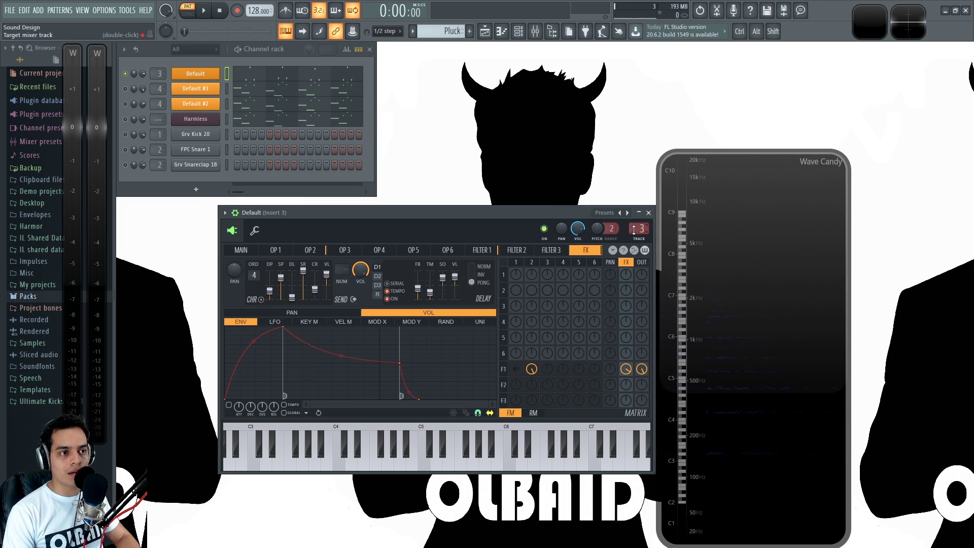
key("x")
key("w")
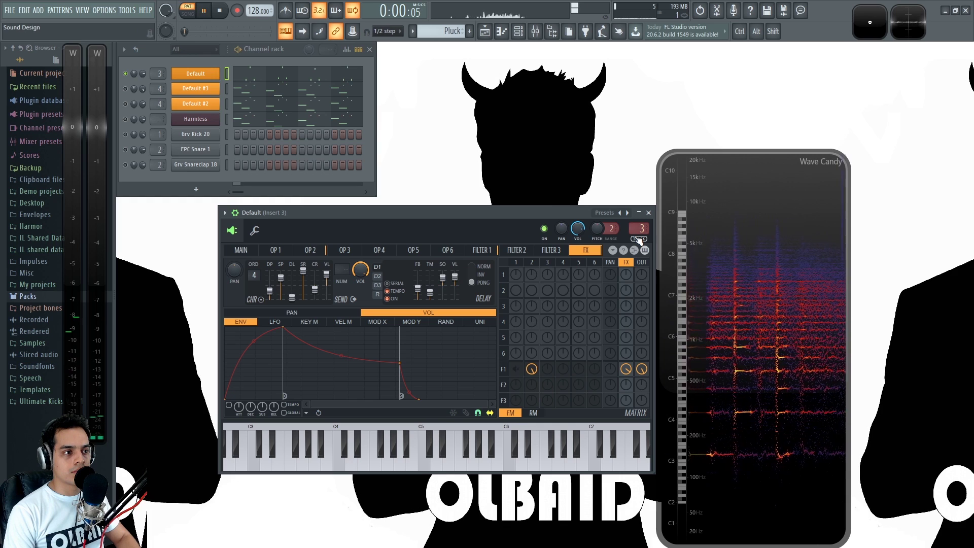
key("space")
Close the Default synth, open the Default #3 synth and show its operator 1 settings
left_click(649, 213)
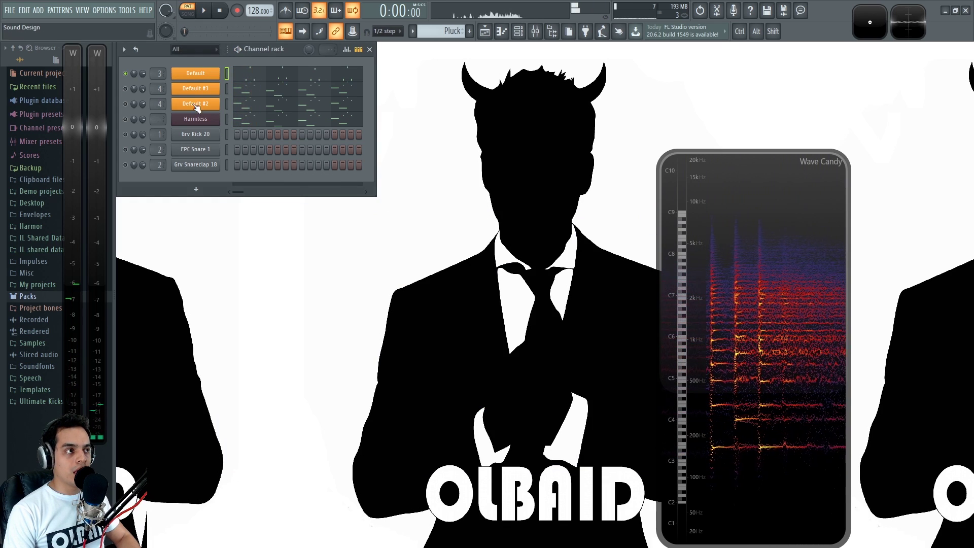
left_click(205, 89)
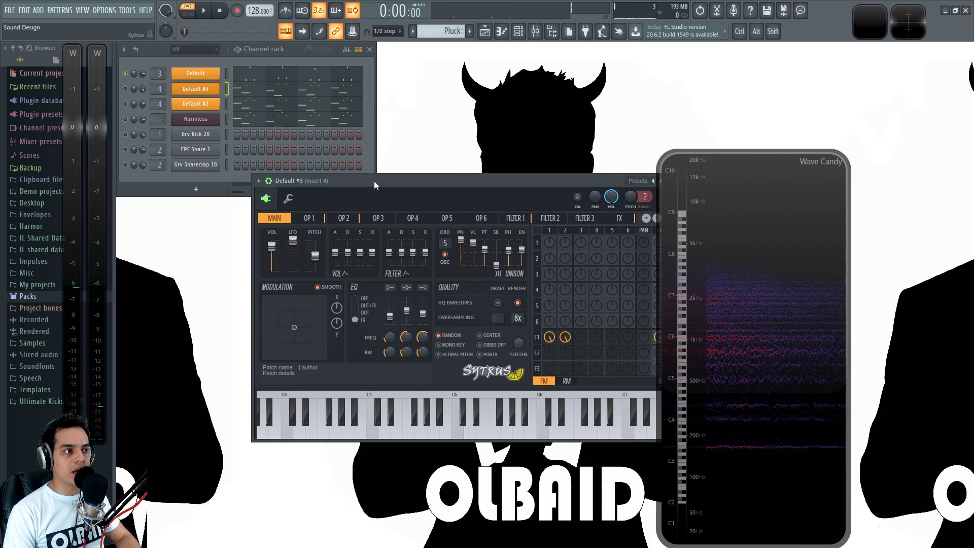
left_click_drag(373, 180, 327, 188)
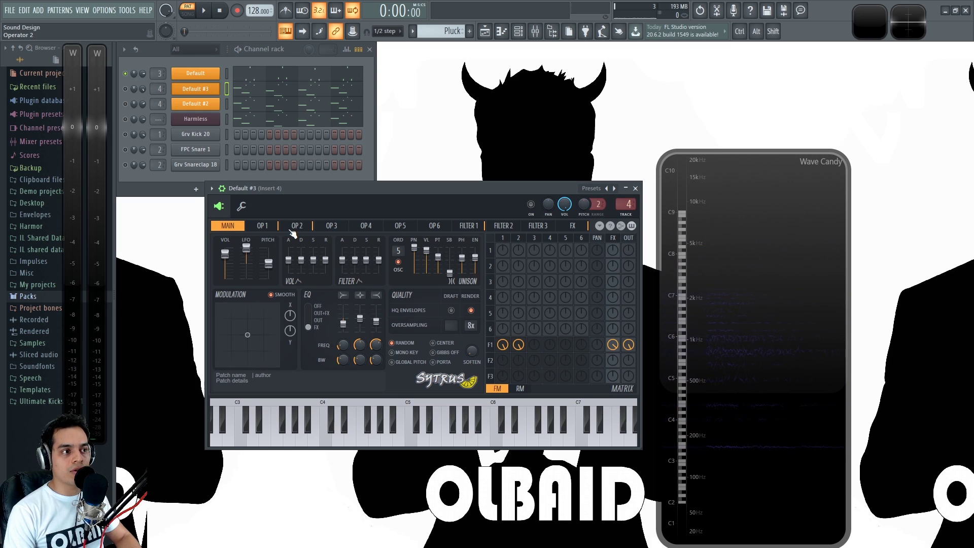
left_click(263, 226)
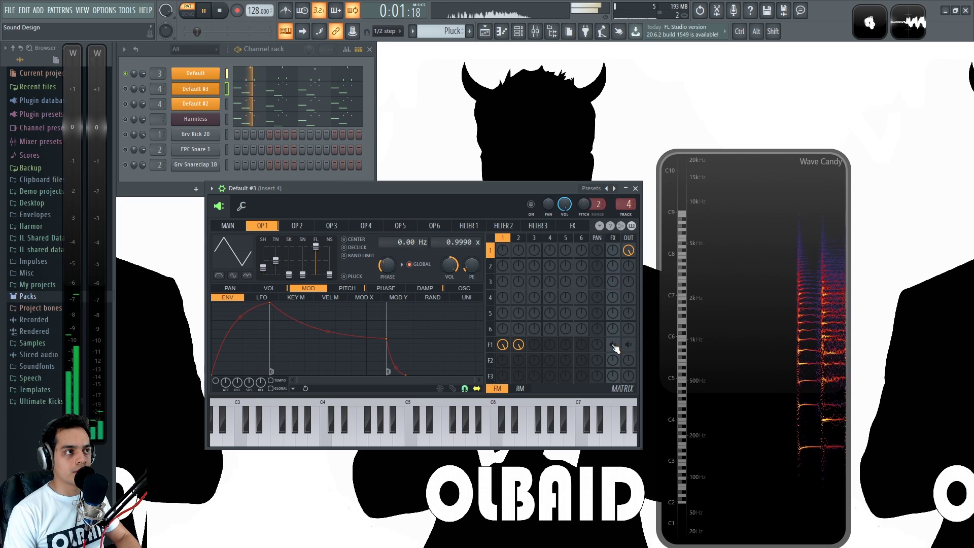
Enable the Default #3 channel, mute the Default channel, and play the pattern through Default #3 alone
key("space")
left_click(125, 89)
left_click(125, 74)
key("space")
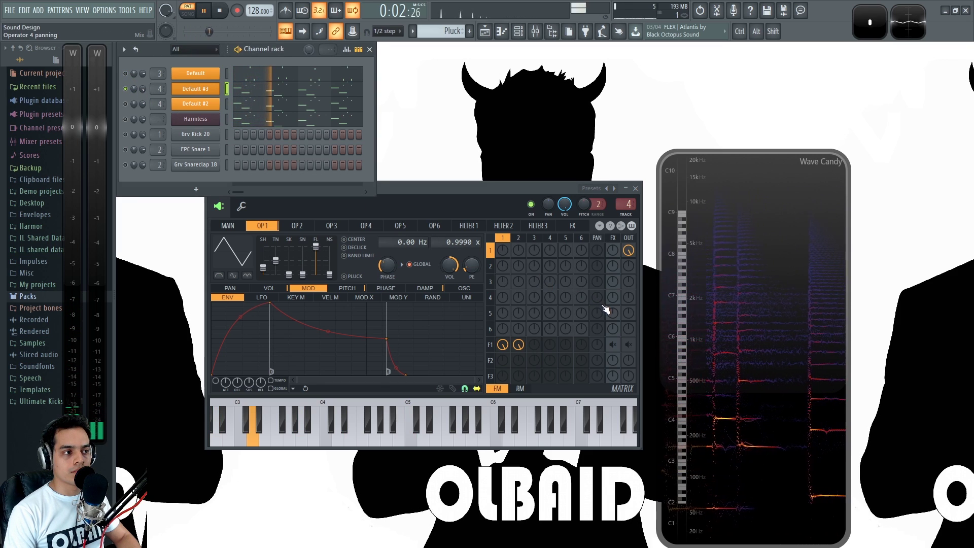
key("space")
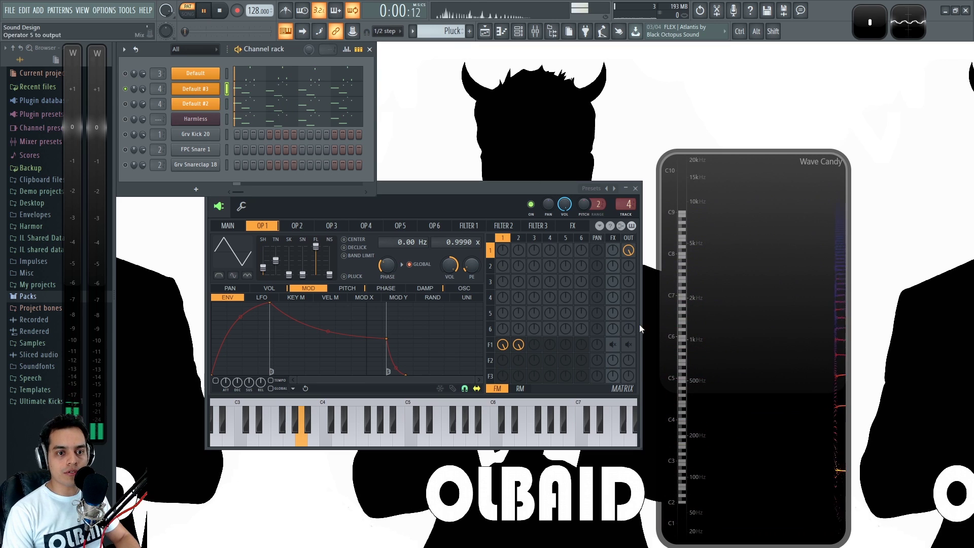
key("space")
Reduce operator 1's shape to 0%, play it for comparison, and restore the triangle shape
left_click_drag(263, 267, 263, 274)
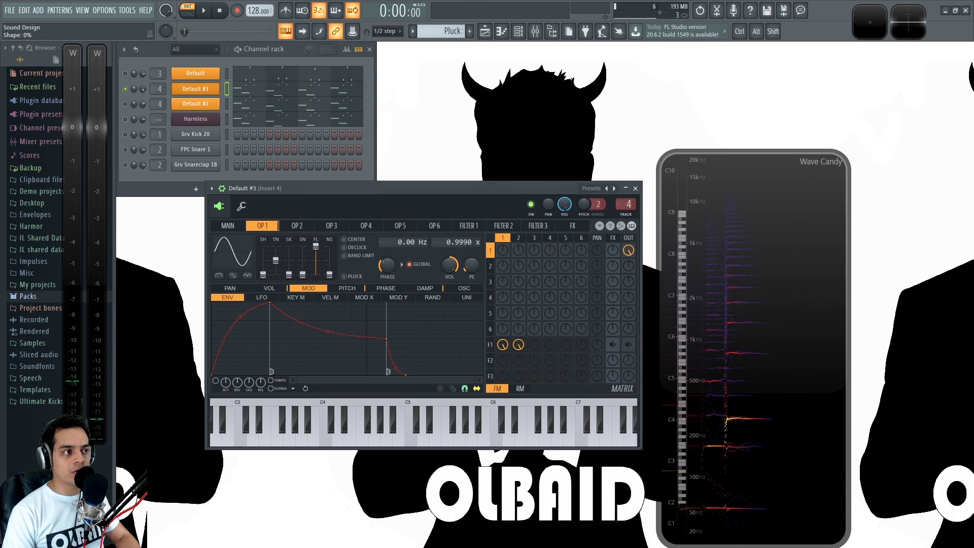
key("space")
key("space")
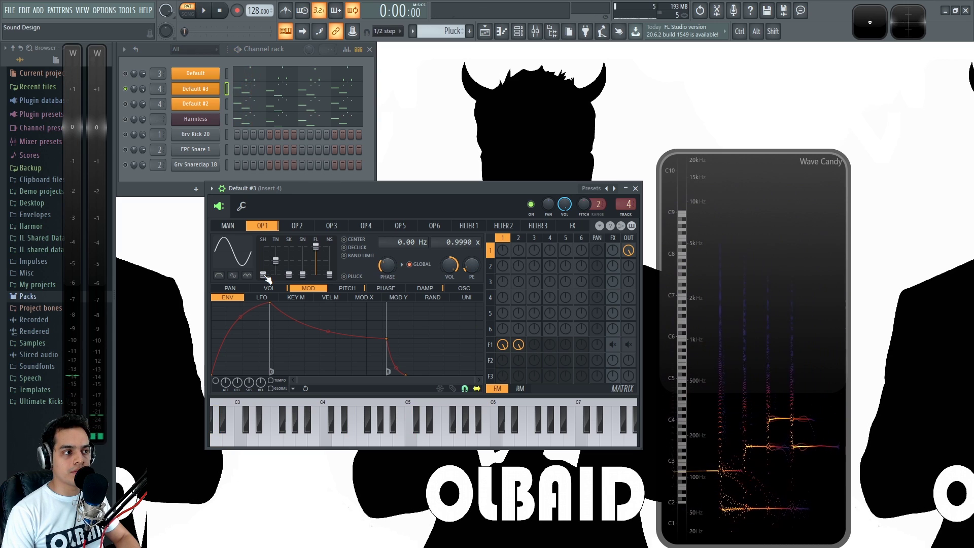
left_click_drag(267, 278, 268, 272)
key("space")
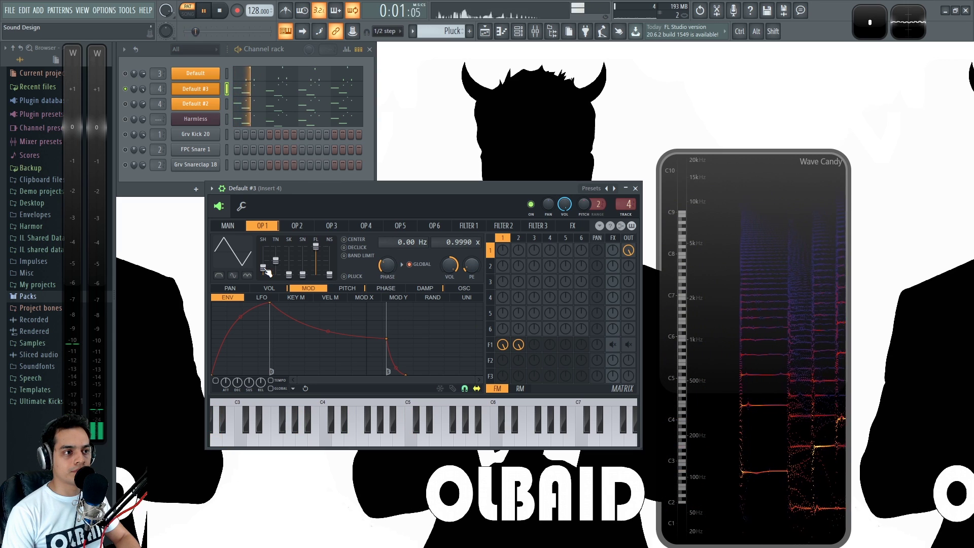
Remove operator 1's direct output in the matrix and enable Filter 1's output and effects sends during playback
key("space")
right_click(628, 255)
right_click(628, 344)
key("space")
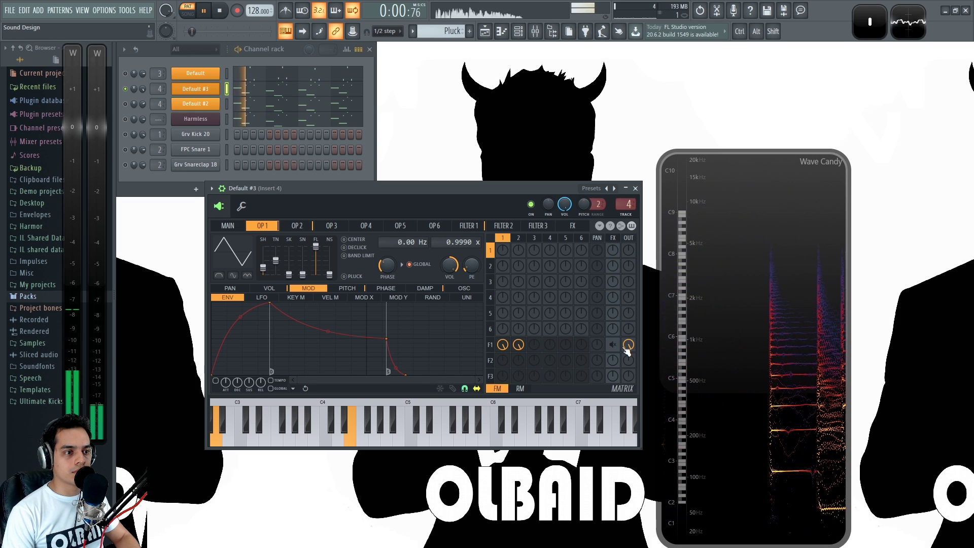
right_click(613, 345)
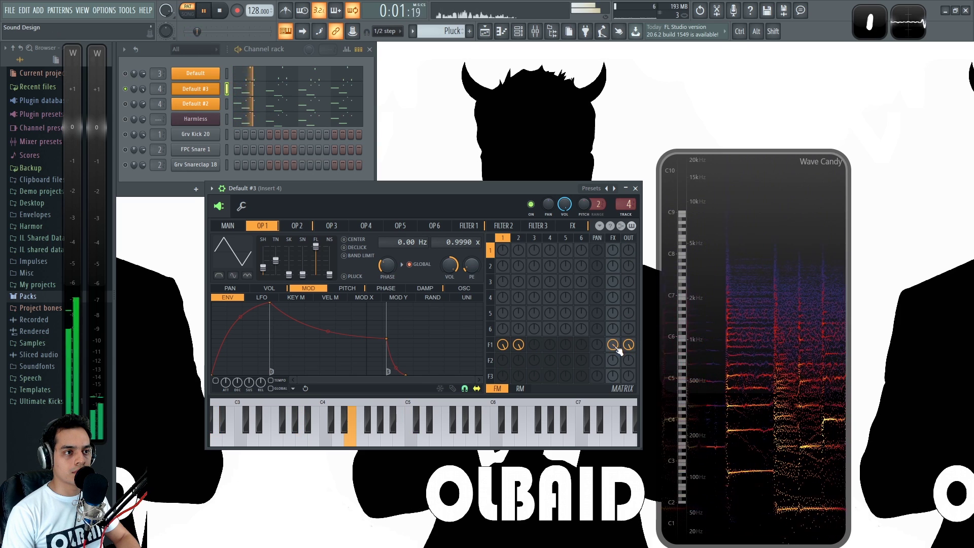
key("space")
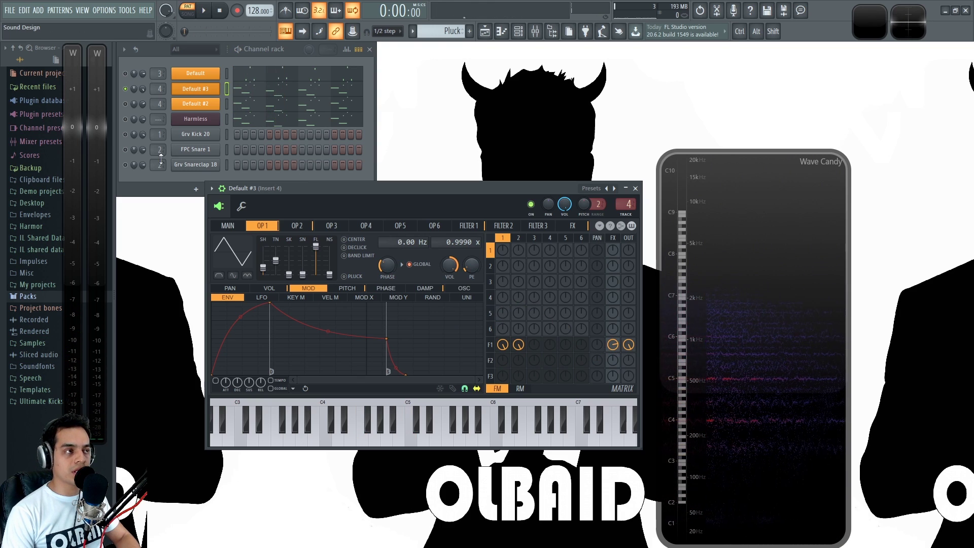
Mute Default #3, enable Default #2, and open the Default #2 synth on its operator 1 settings
left_click(126, 104)
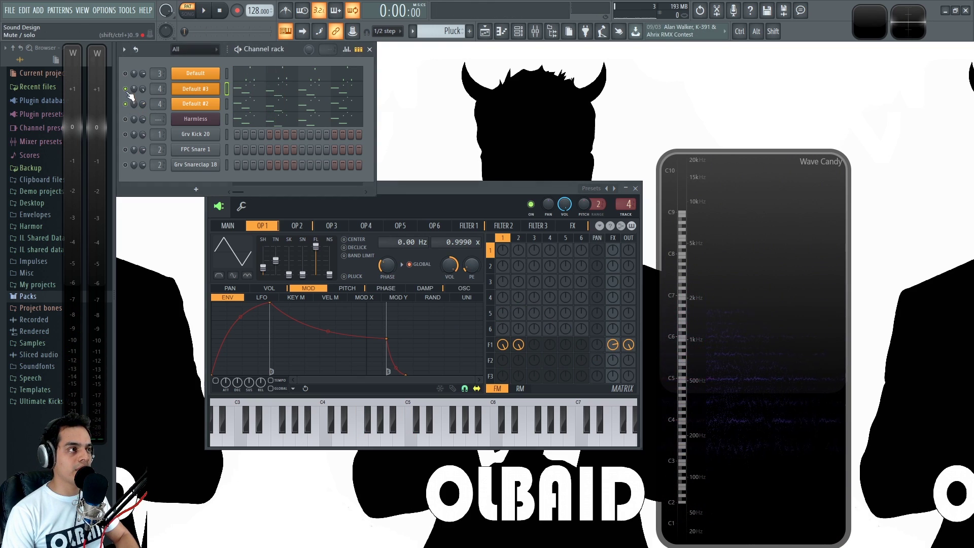
left_click(196, 107)
left_click_drag(388, 170, 344, 195)
key("space")
key("space")
left_click(251, 233)
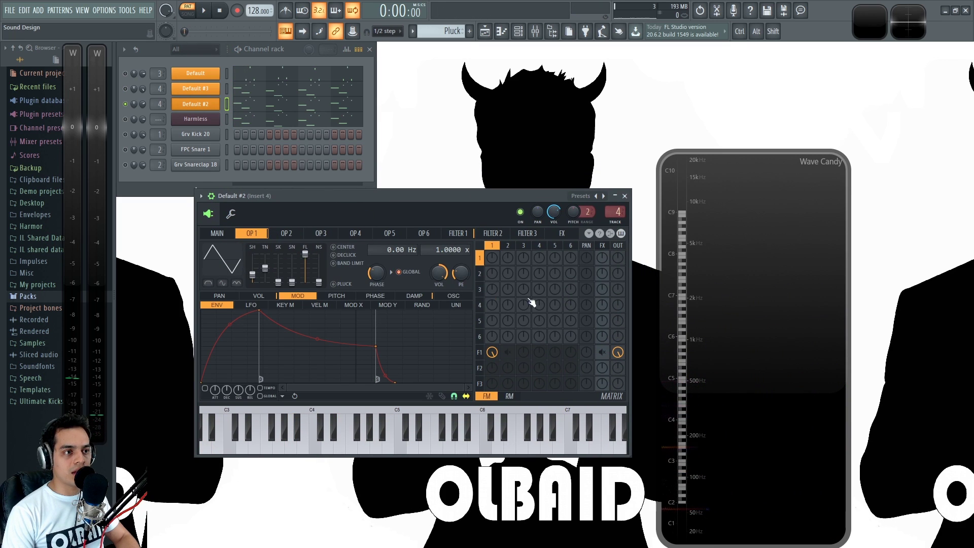
Examine the unison order on Default #2's main page while playing the pattern
left_click(218, 233)
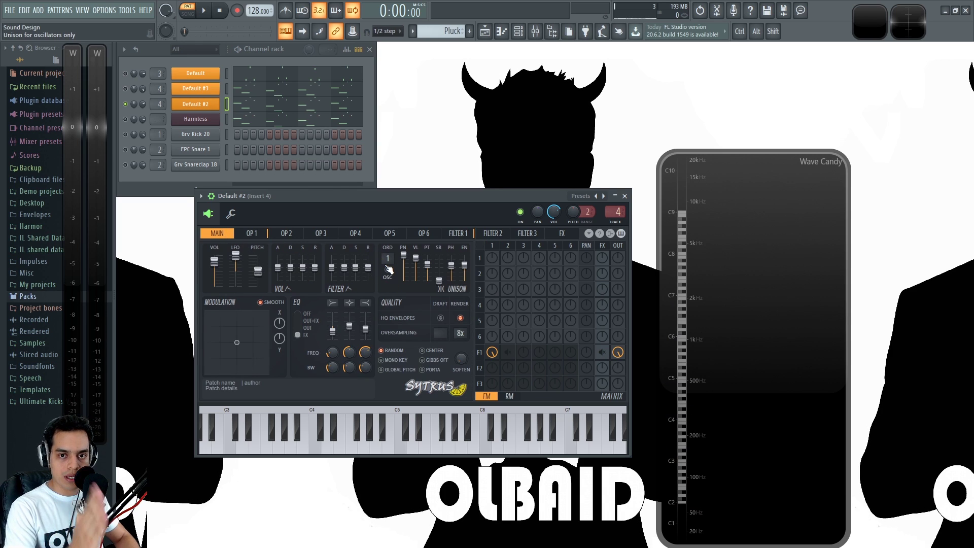
key("space")
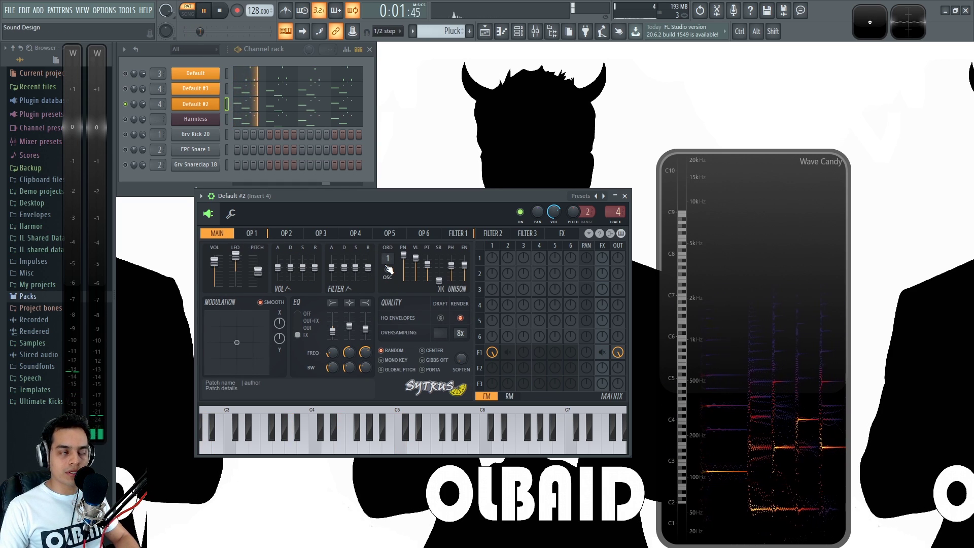
key("space")
Enable Default #3 and Default to play all three layers together, and close the Default #2 synth
left_click(126, 89)
left_click(125, 73)
key("space")
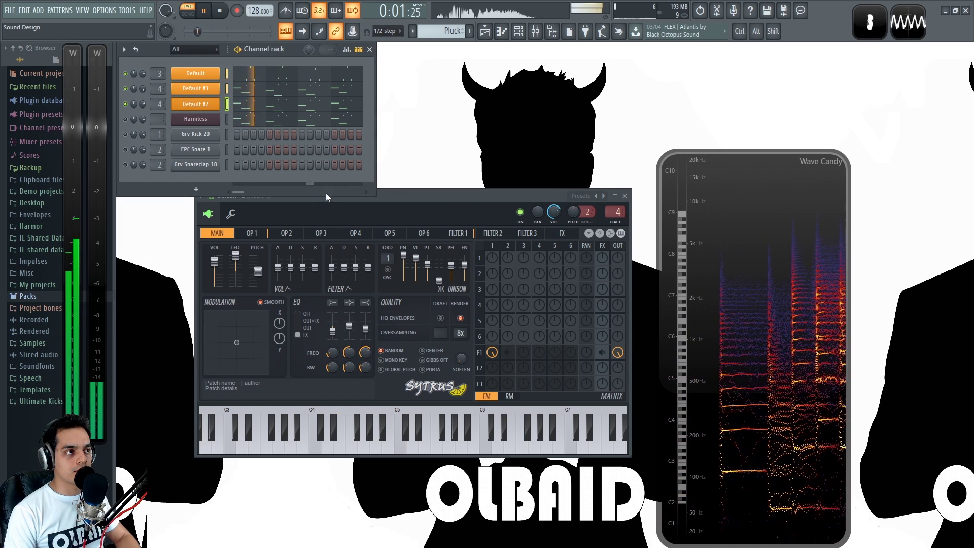
left_click(625, 195)
key("space")
Open the mixer, select and solo Insert 3, and play the pattern through it
key("F9")
left_click(177, 181)
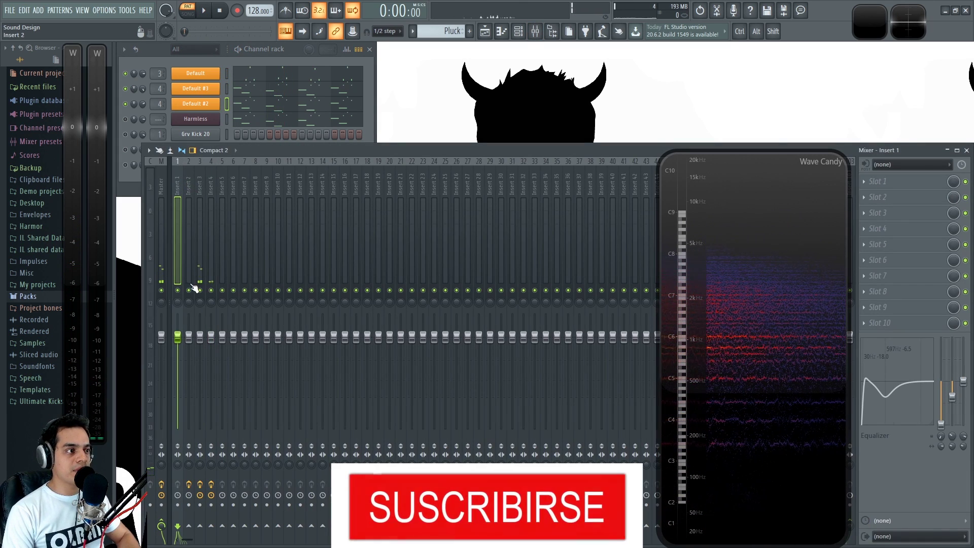
key("space")
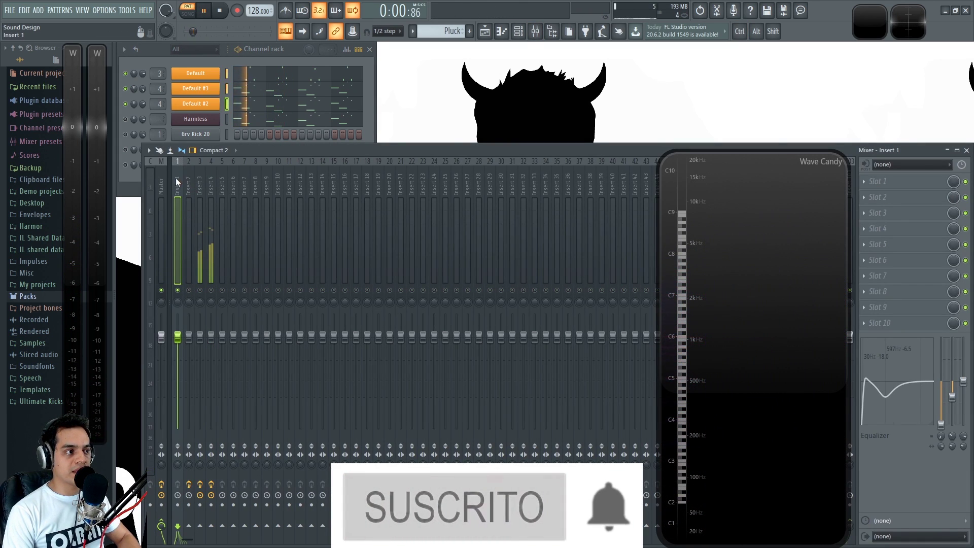
left_click(197, 184)
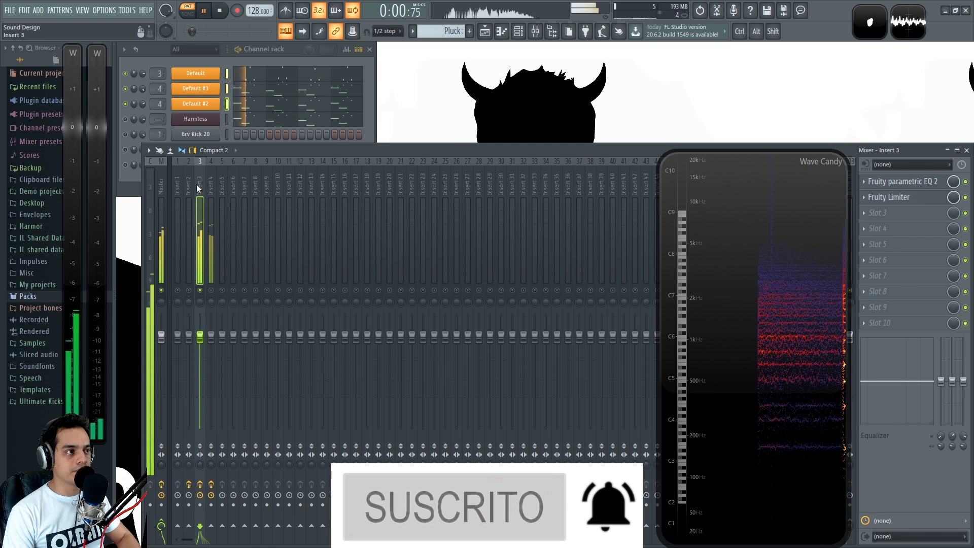
key("space")
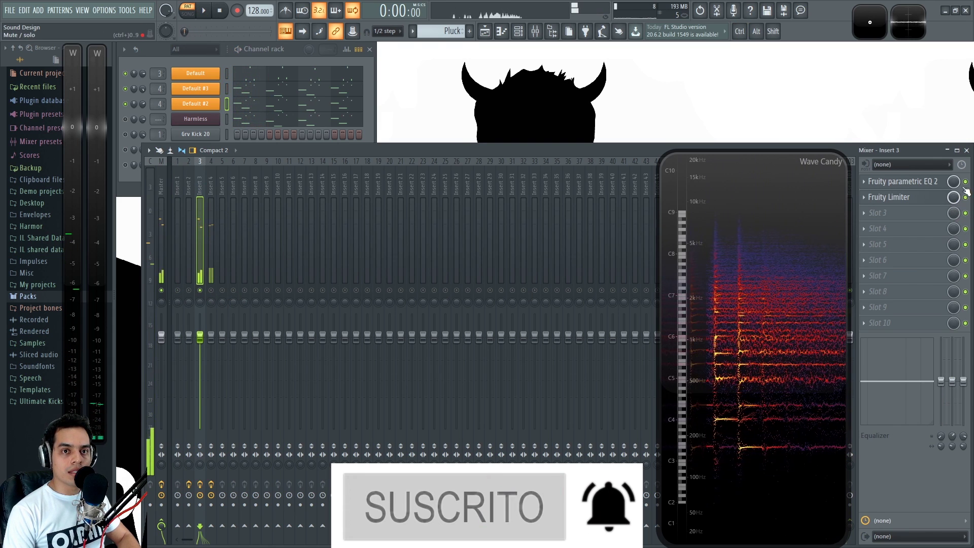
Inspect Insert 3's Fruity parametric EQ 2 curve and compare the pattern with the EQ bypassed and enabled
left_click(926, 182)
left_click(965, 182)
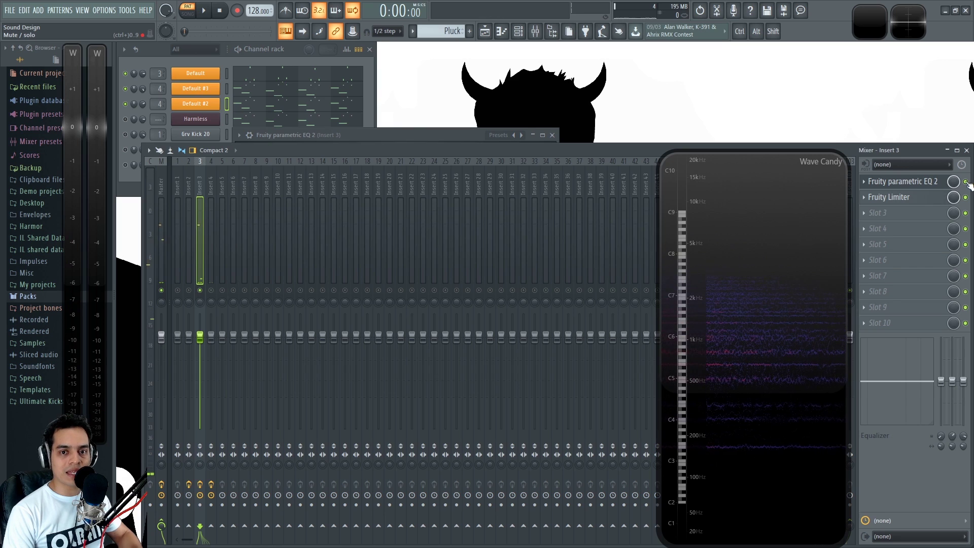
left_click(939, 182)
key("space")
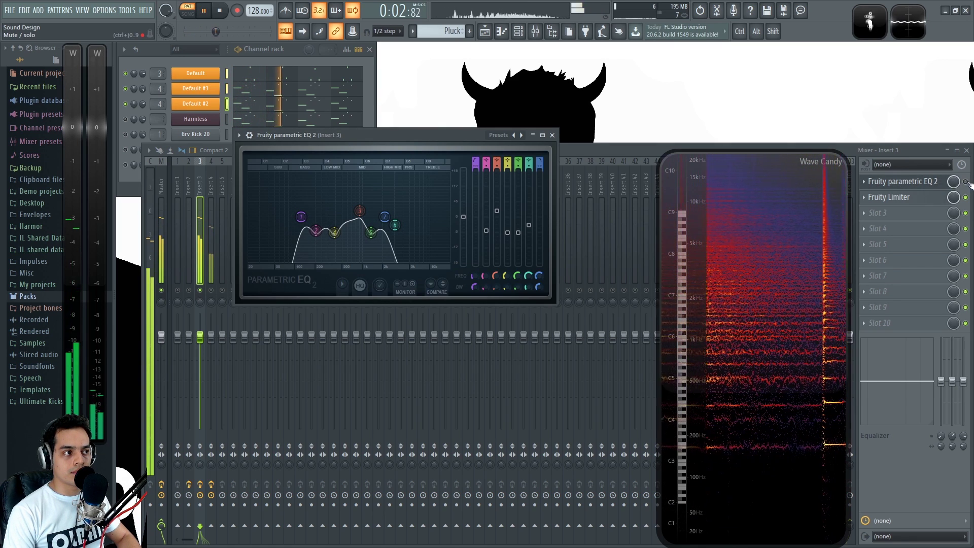
left_click(966, 181)
left_click(929, 184)
left_click(929, 184)
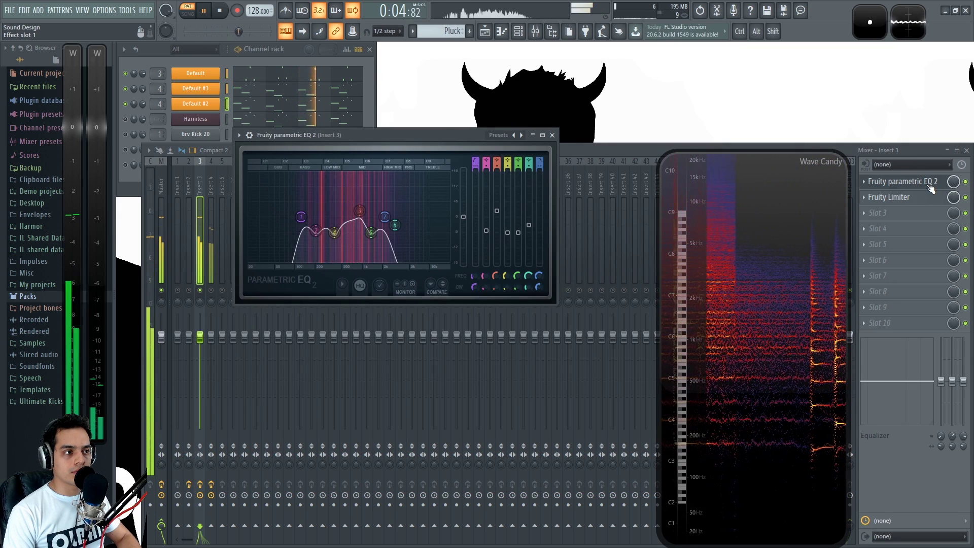
key("space")
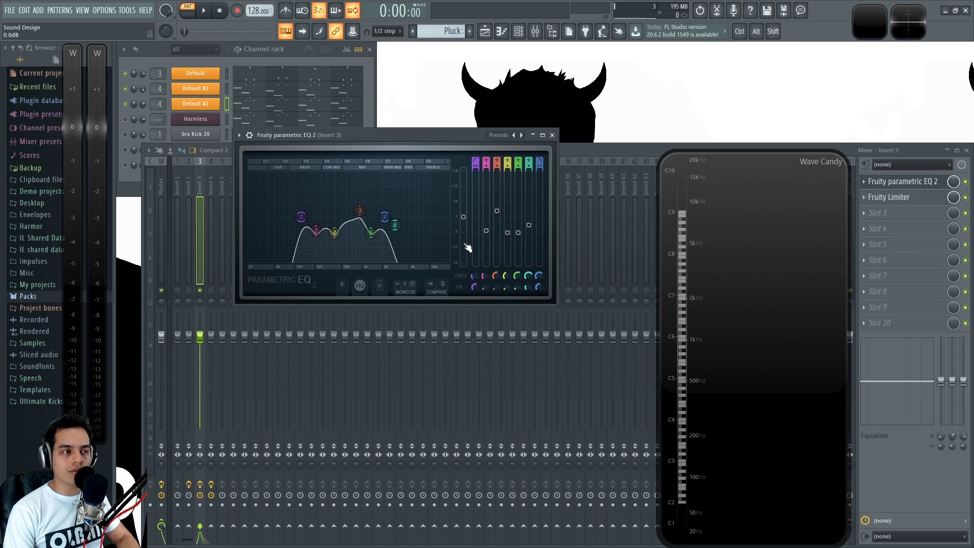
Bypass and re-enable Insert 3's equalizer once more during playback, and check its Fruity Limiter compressor settings
left_click(969, 183)
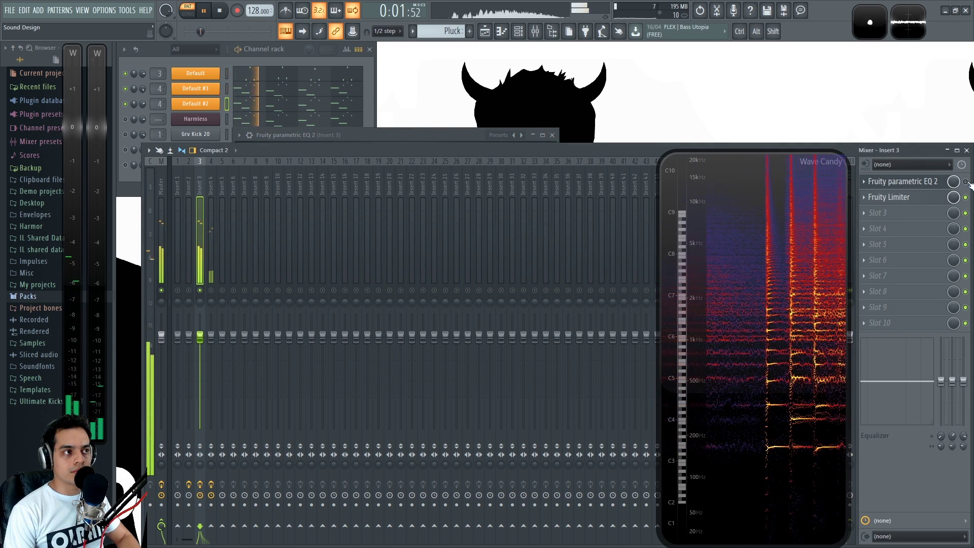
key("space")
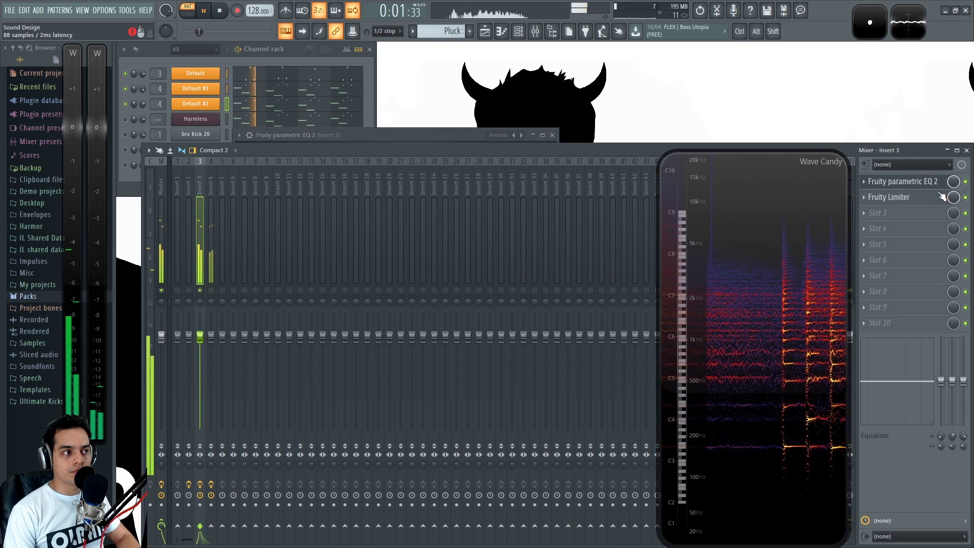
left_click(913, 202)
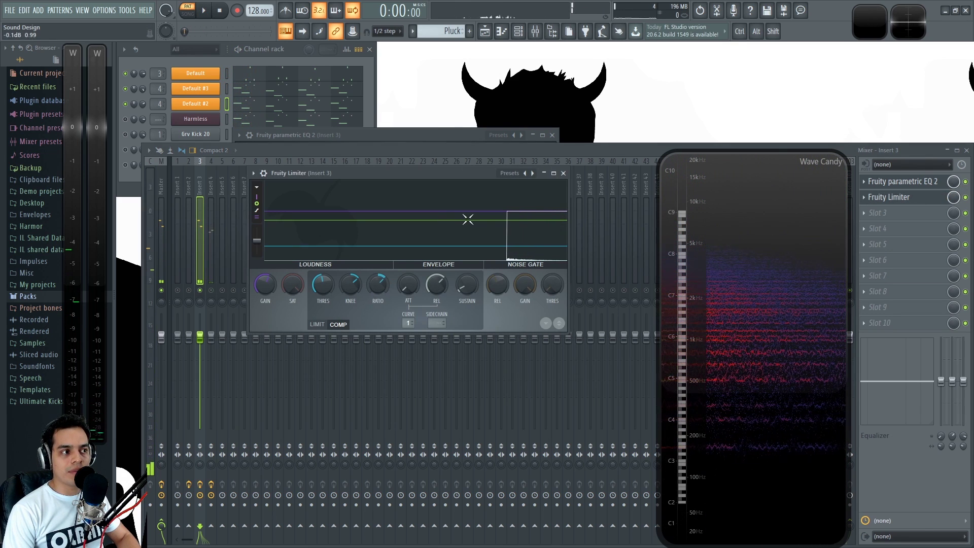
left_click(563, 173)
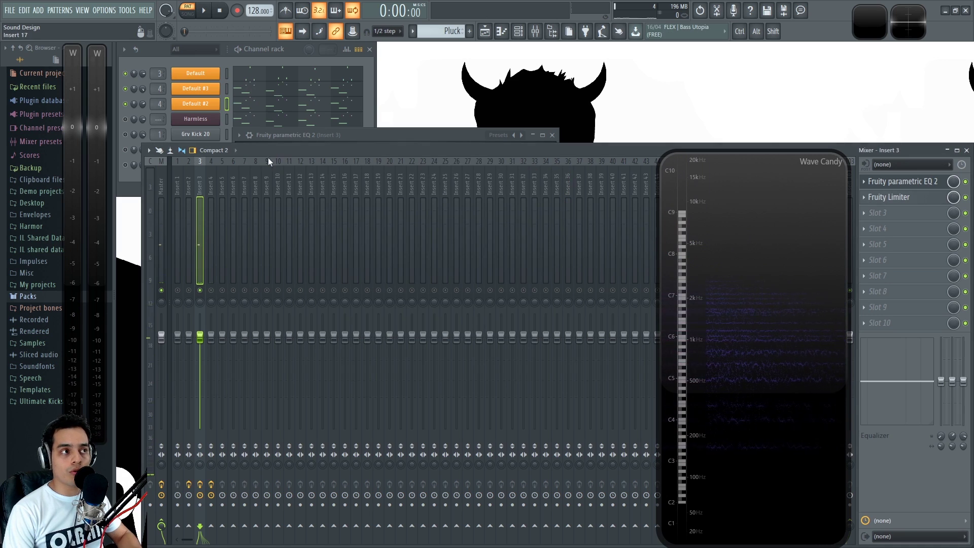
Play the pattern and examine Insert 4's Fruity parametric EQ 2 curve and Fruity Limiter settings
key("space")
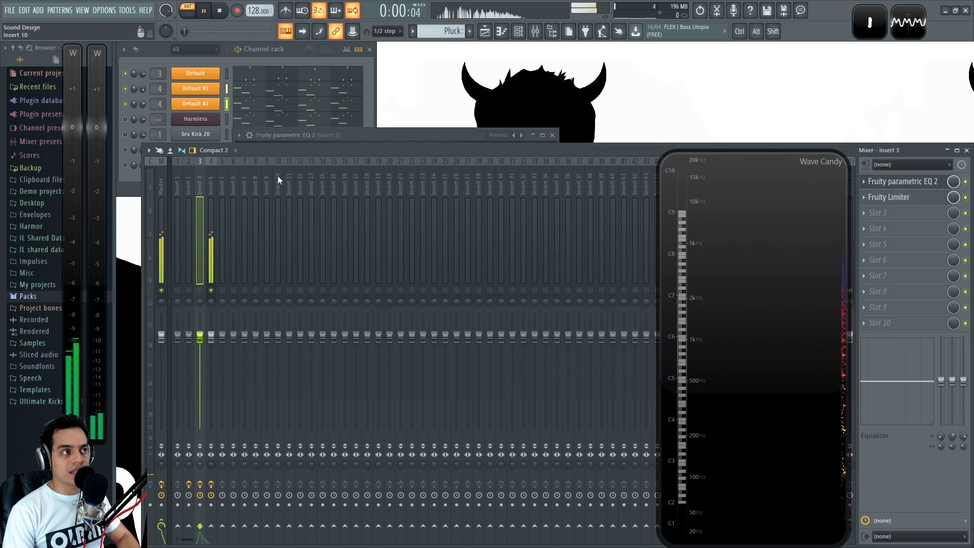
left_click(215, 203)
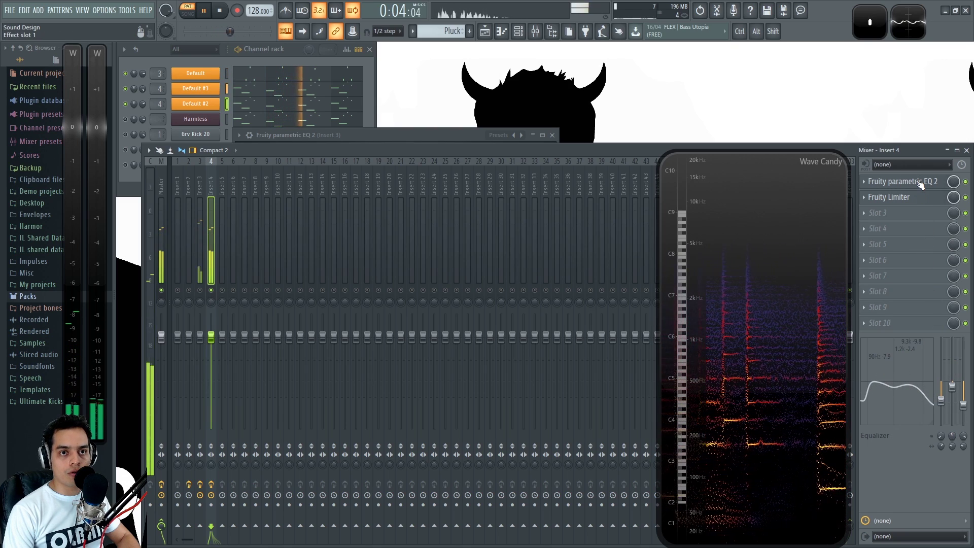
left_click(902, 182)
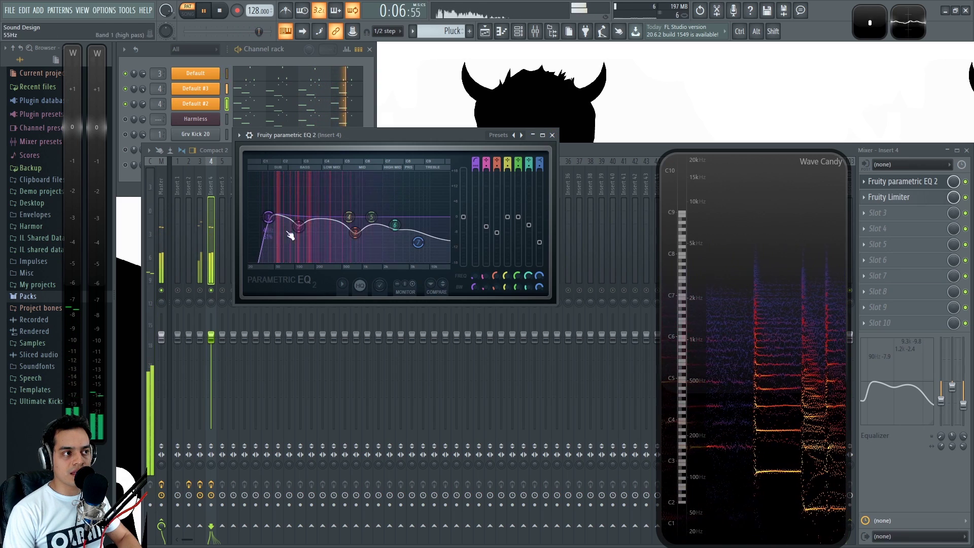
left_click(552, 135)
left_click(893, 197)
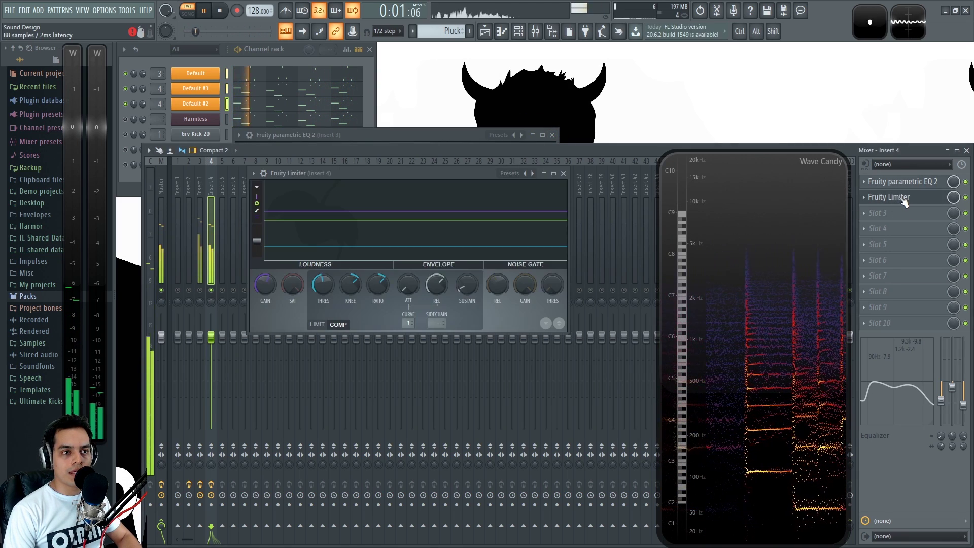
left_click(893, 197)
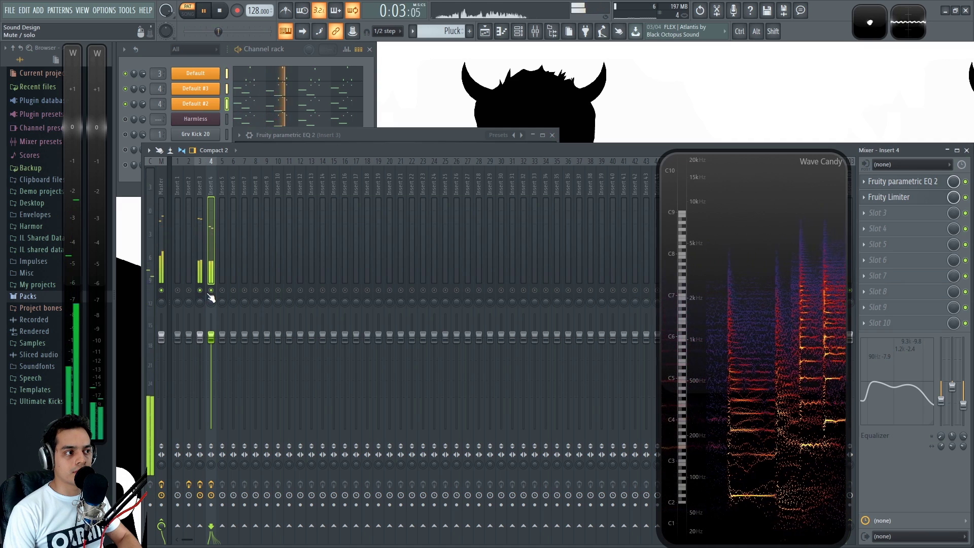
Compare the pattern with the effect slots of the layer inserts disabled and enabled
key("space")
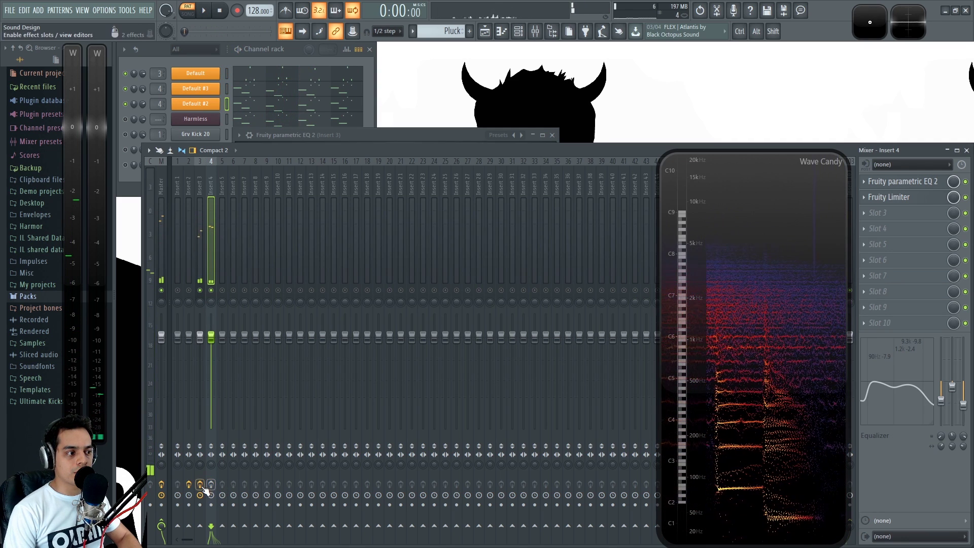
key("space")
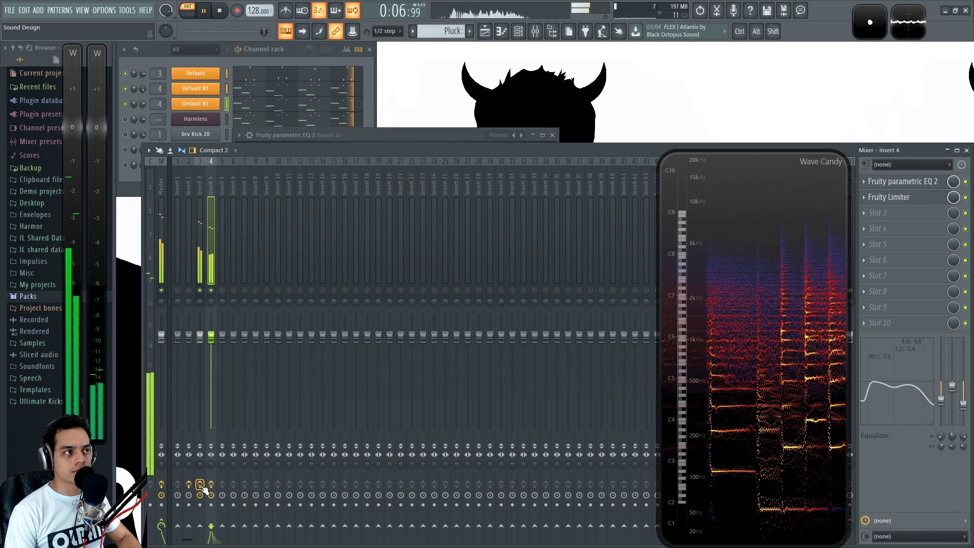
key("space")
Solo the Harmless channel to play it alone, select it, and re-enable the three Default layers in its place
left_click(127, 119, "ctrl")
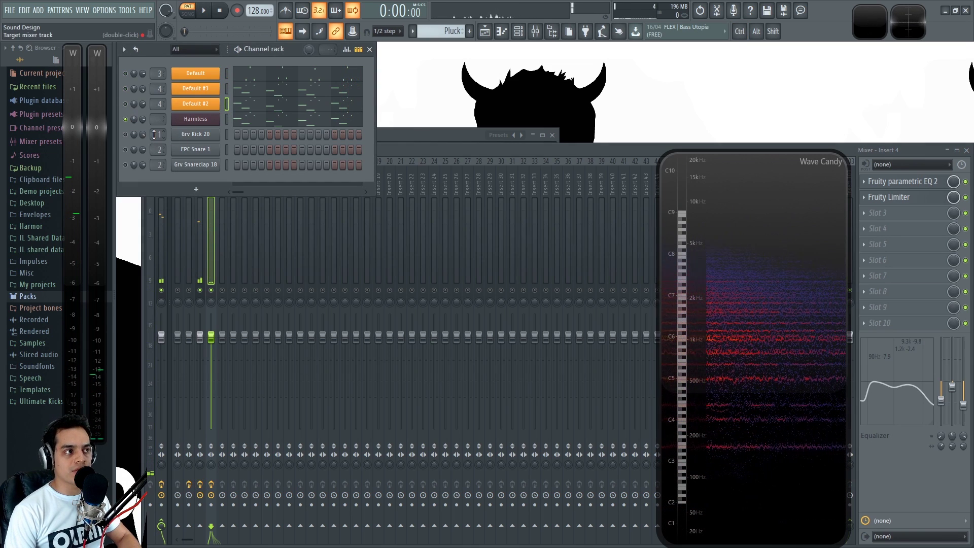
key("space")
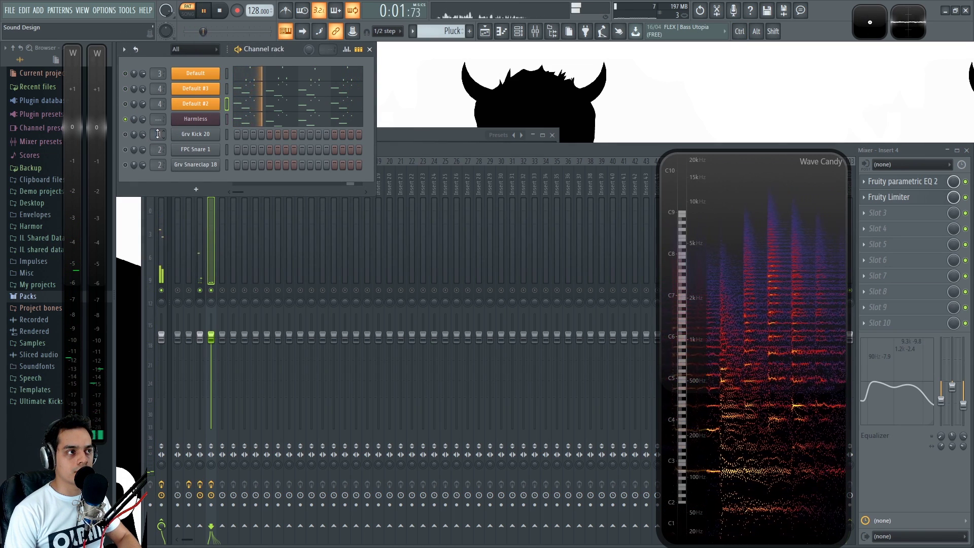
key("space")
left_click(227, 119)
key("ctrl")
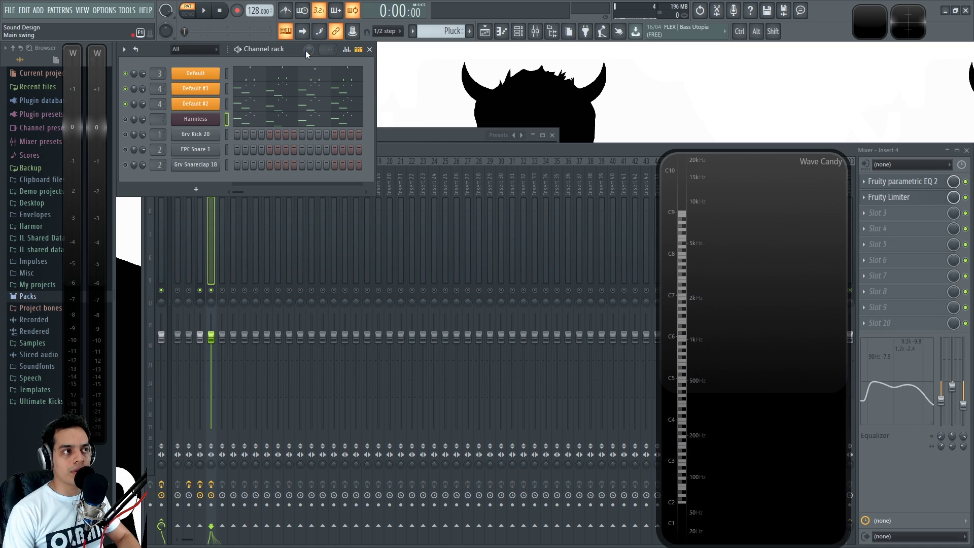
Play the three enabled Default layers to hear them together, and select the Default #3 channel
key("space")
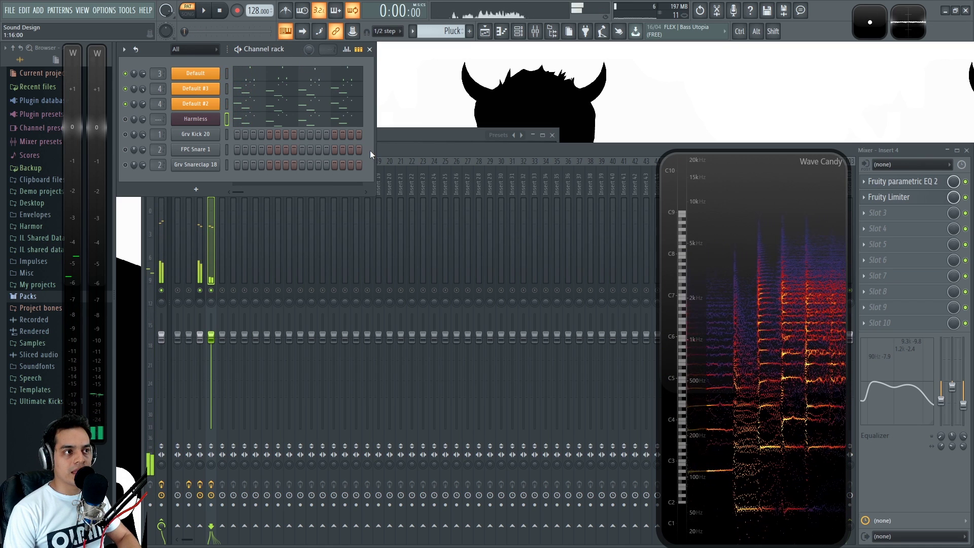
left_click(391, 153)
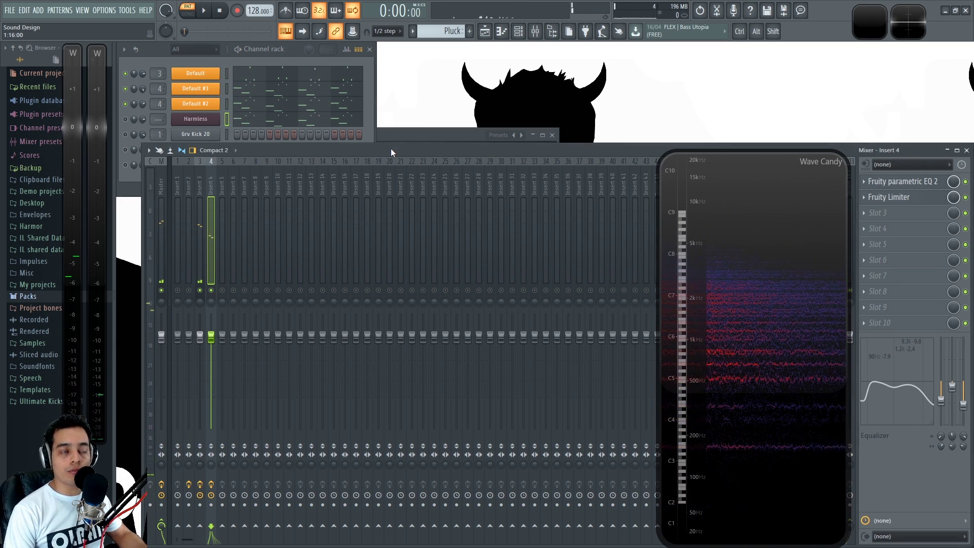
left_click(226, 74)
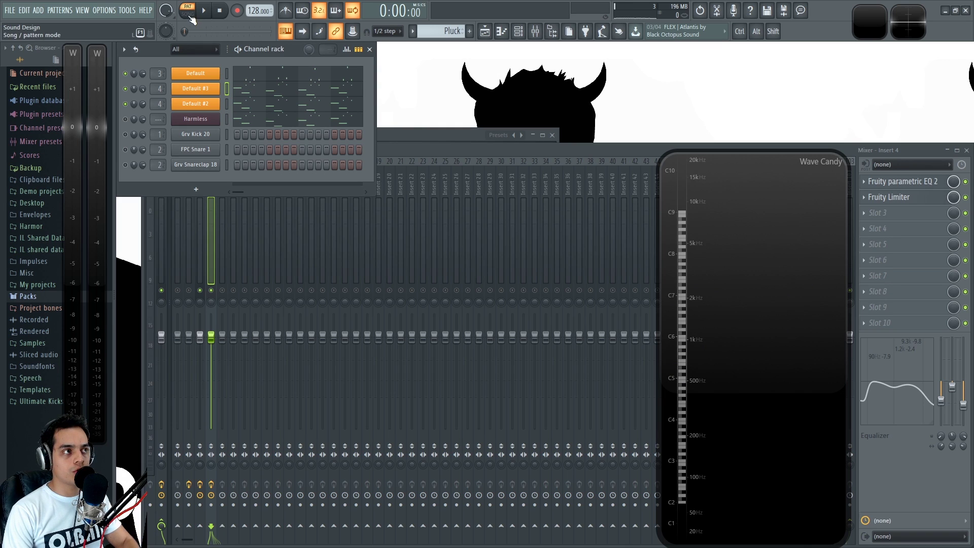
Switch to song mode, enable Harmless and the drum channels, mute the three Default layers, and start playback
key("l")
left_click(126, 120, "ctrl")
left_click(125, 120, "ctrl")
left_click(125, 104)
left_click(126, 90)
left_click(125, 74)
key("space")
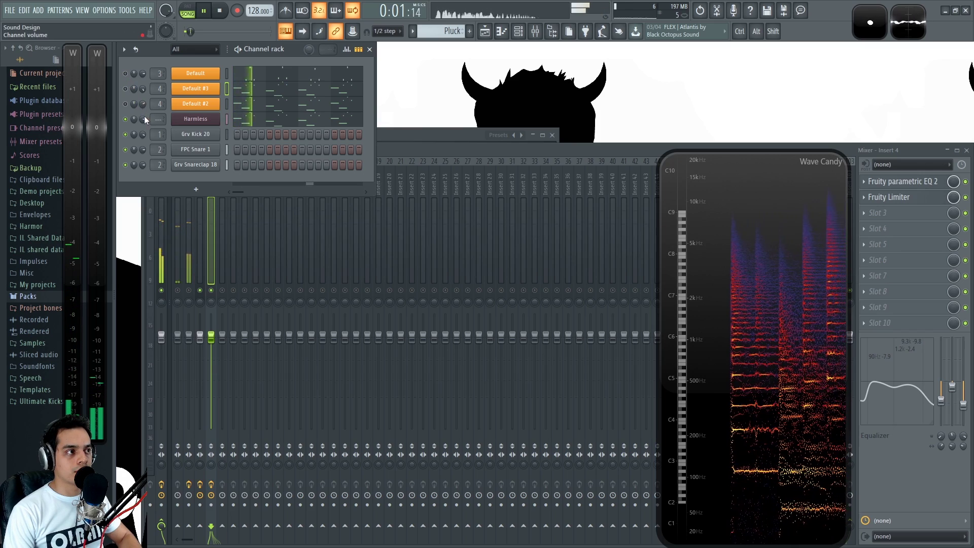
Unmute all mixer inserts and swap Harmless for the three Default layers during song playback, stopping playback after the comparison
left_click(212, 291, "ctrl")
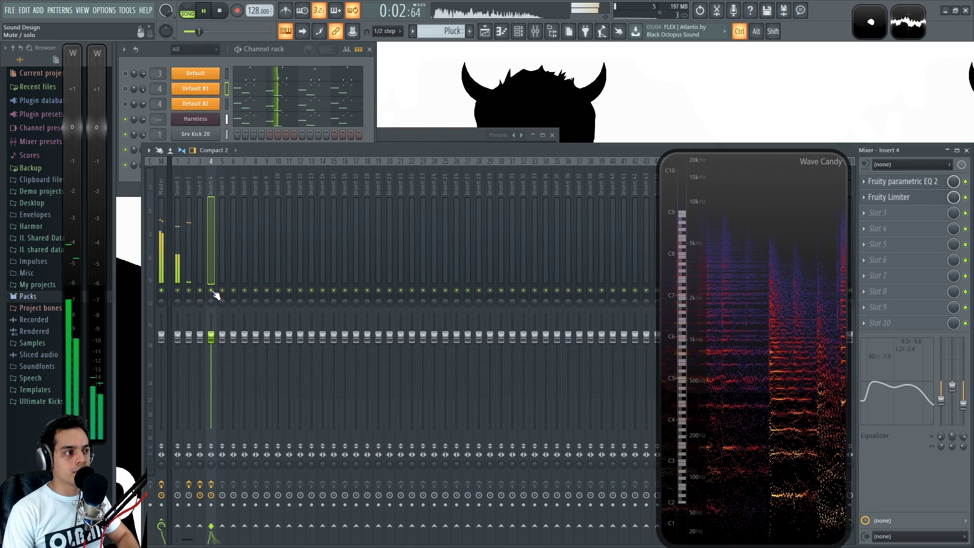
left_click(295, 47)
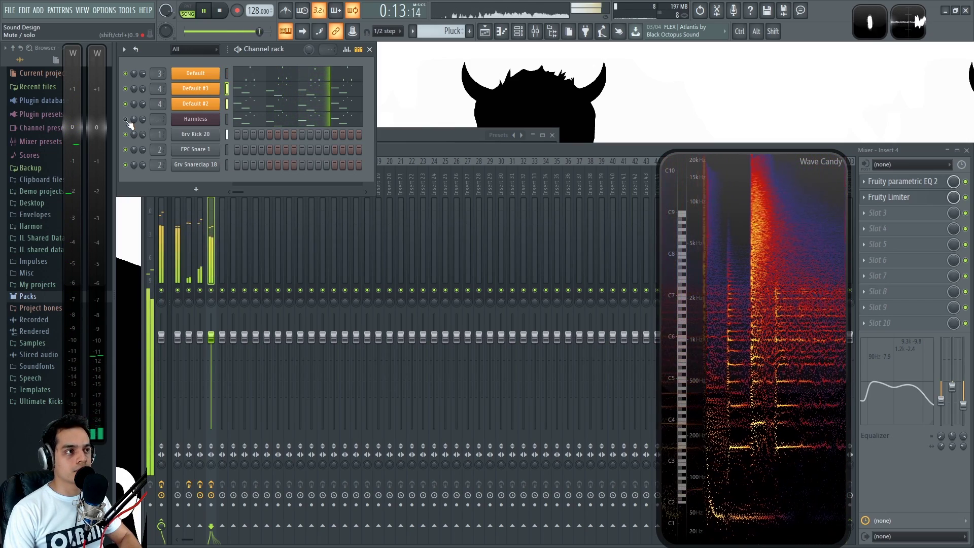
key("space")
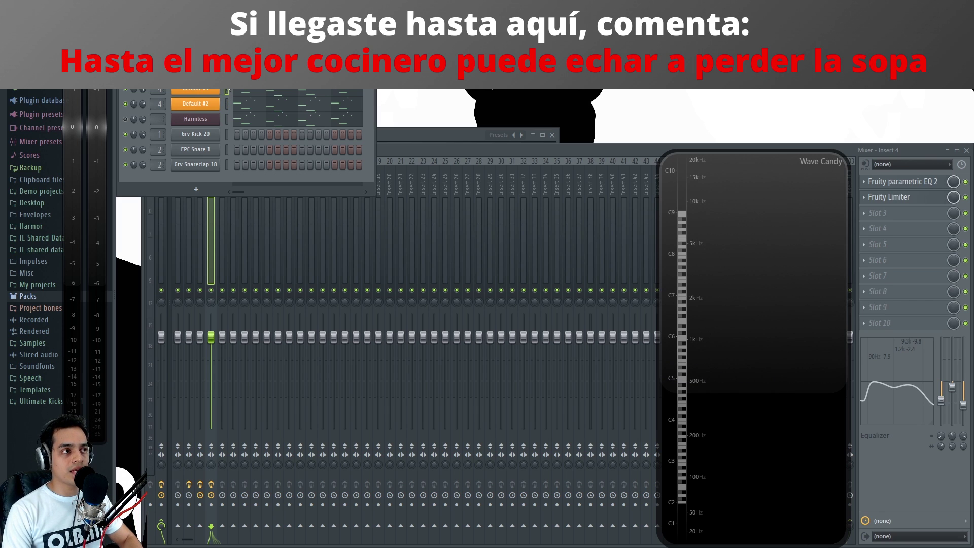
Select the Default #3 channel and play notes on it to hear that layer alone
key("space")
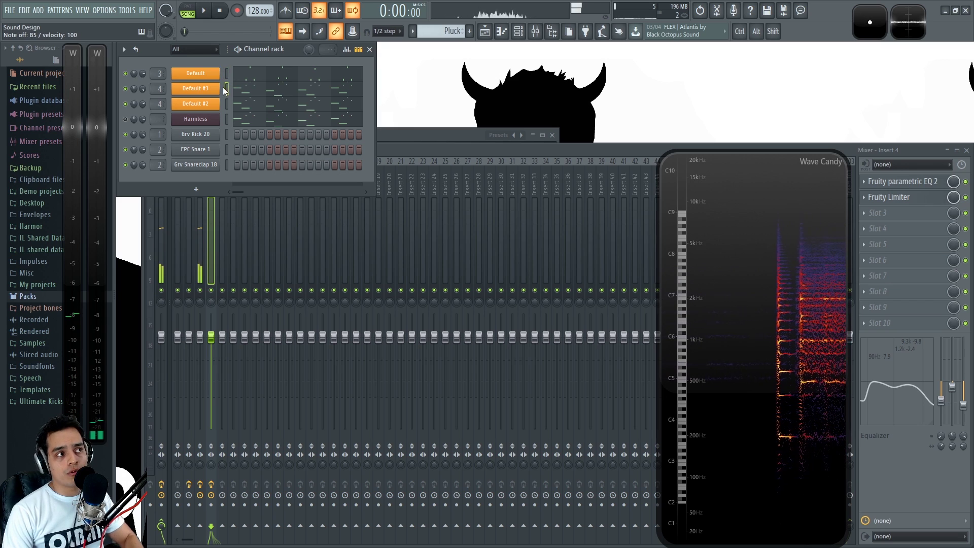
left_click(227, 89)
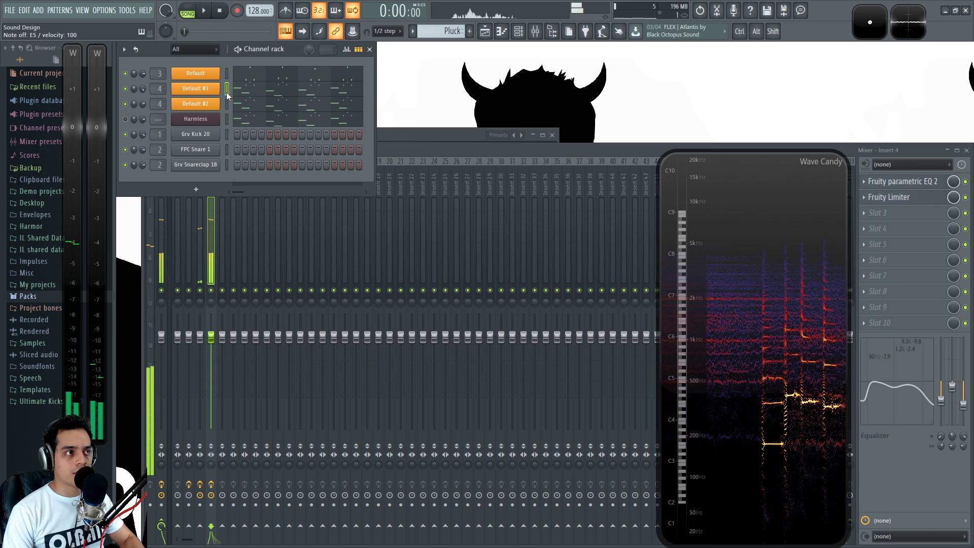